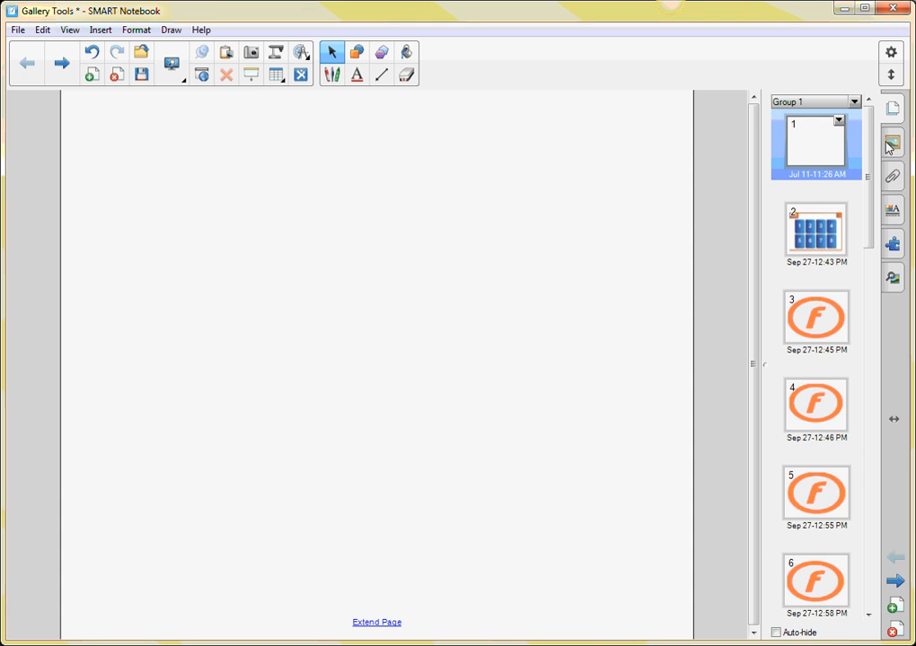
Browse the Gallery to the USA maps folder inside Gallery Essentials, Geography, Maps, North America.
click(894, 145)
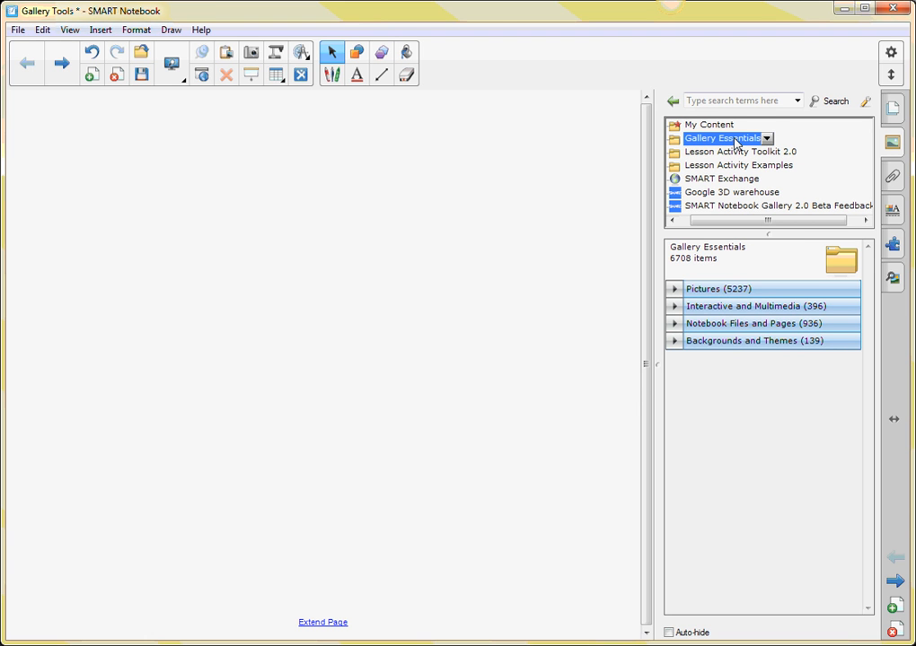
double_click(724, 140)
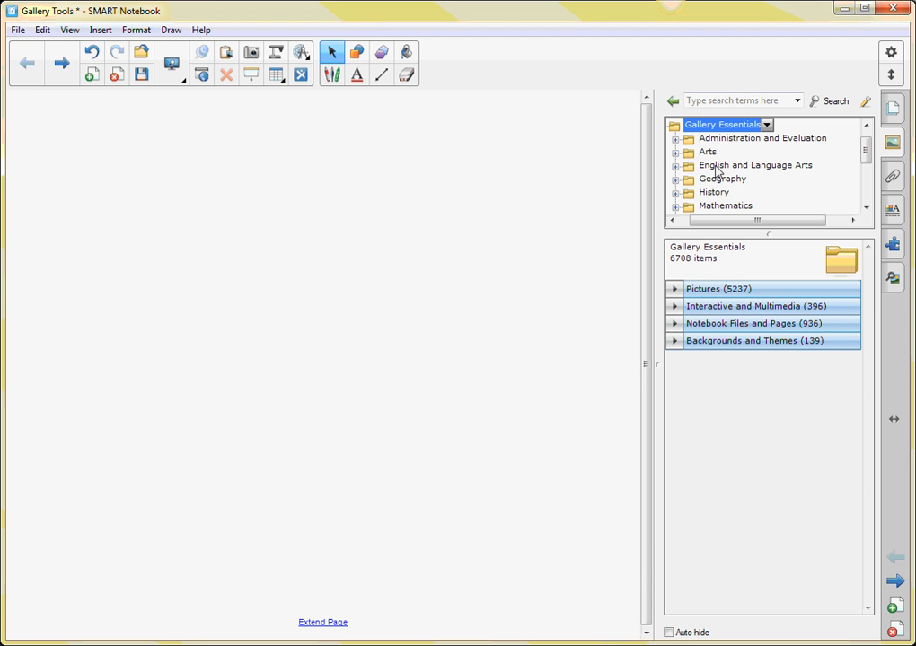
click(715, 178)
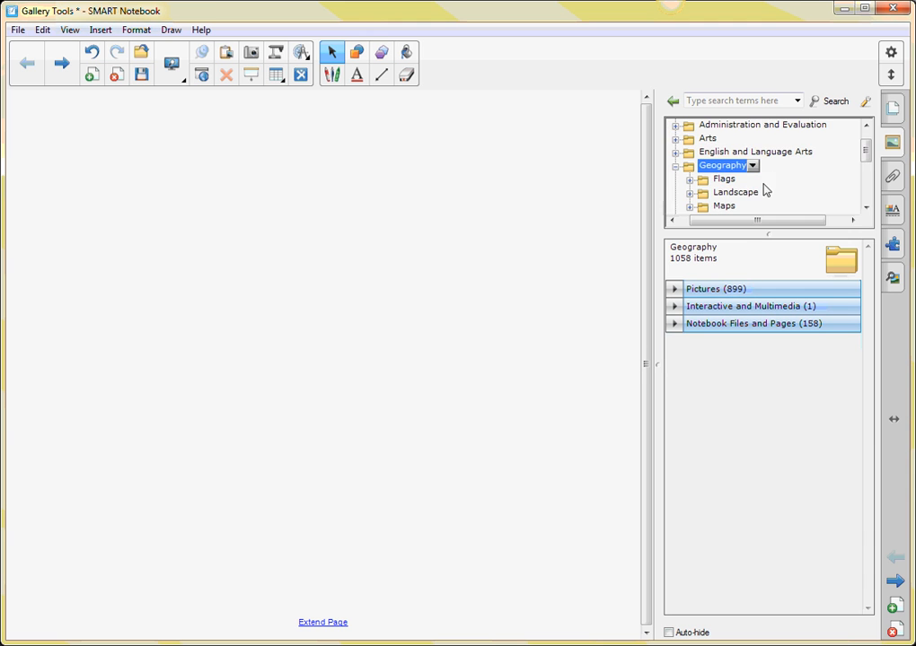
drag(866, 157, 866, 162)
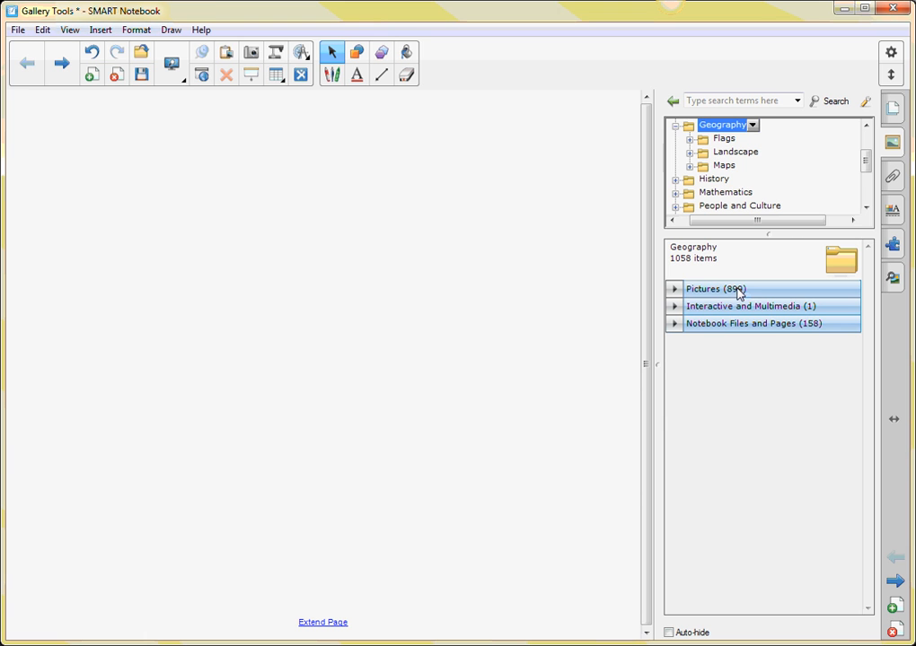
click(723, 167)
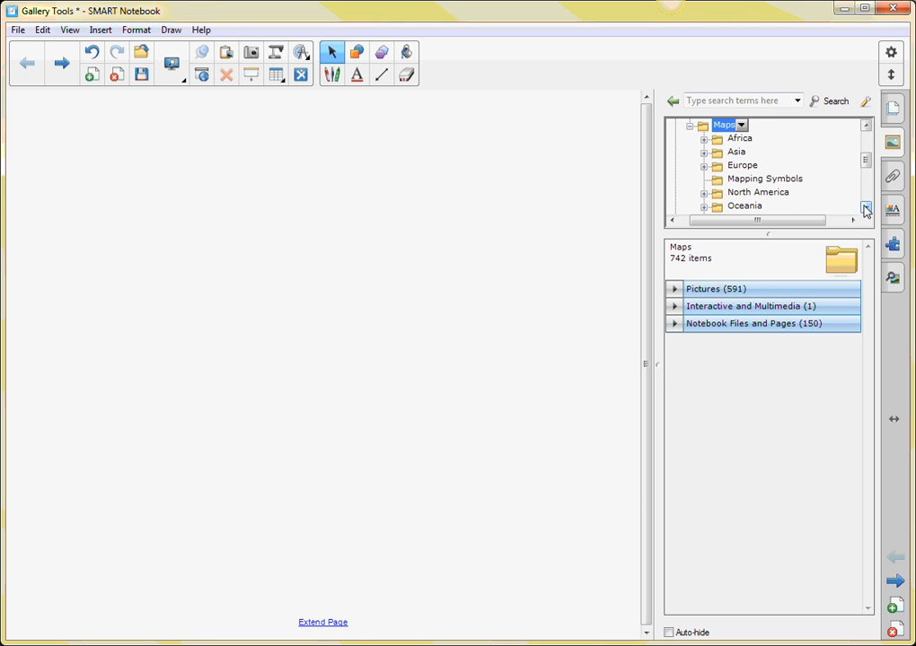
click(866, 209)
click(759, 179)
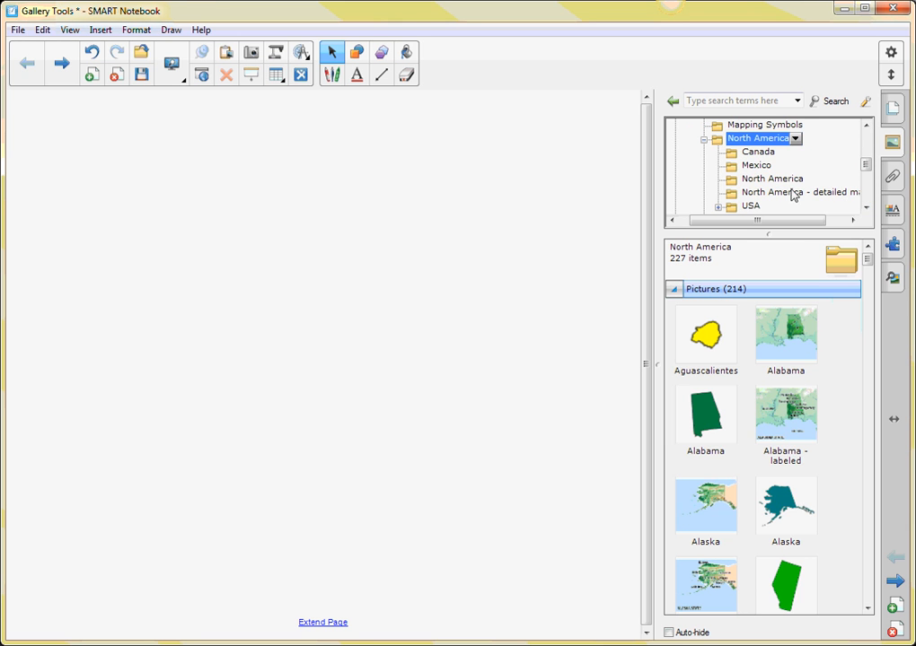
click(750, 206)
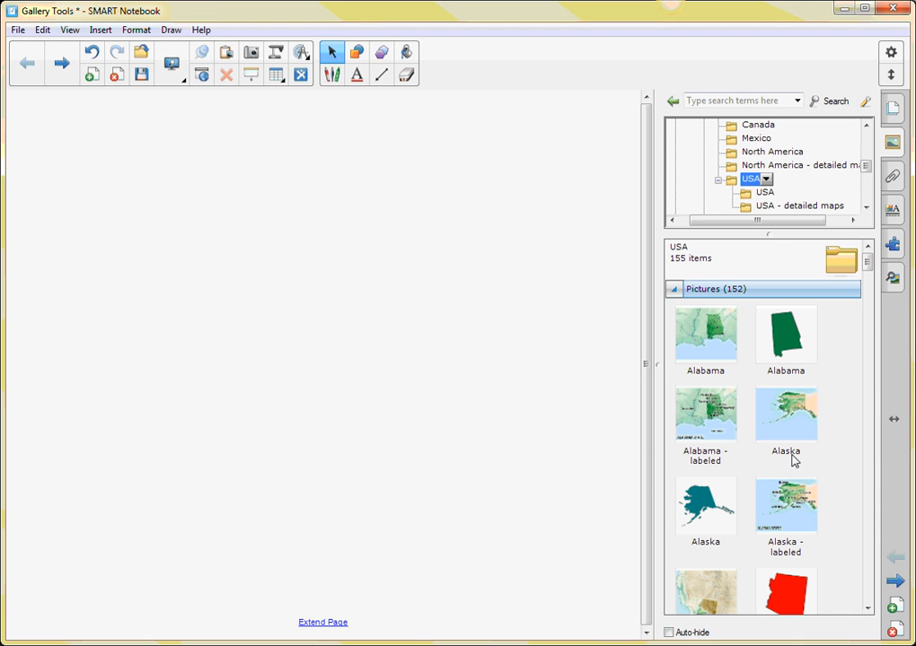
Insert the "Alaska - labeled" map, shrink it to roughly three quarters of its size and place it in the page's upper-left area.
double_click(788, 508)
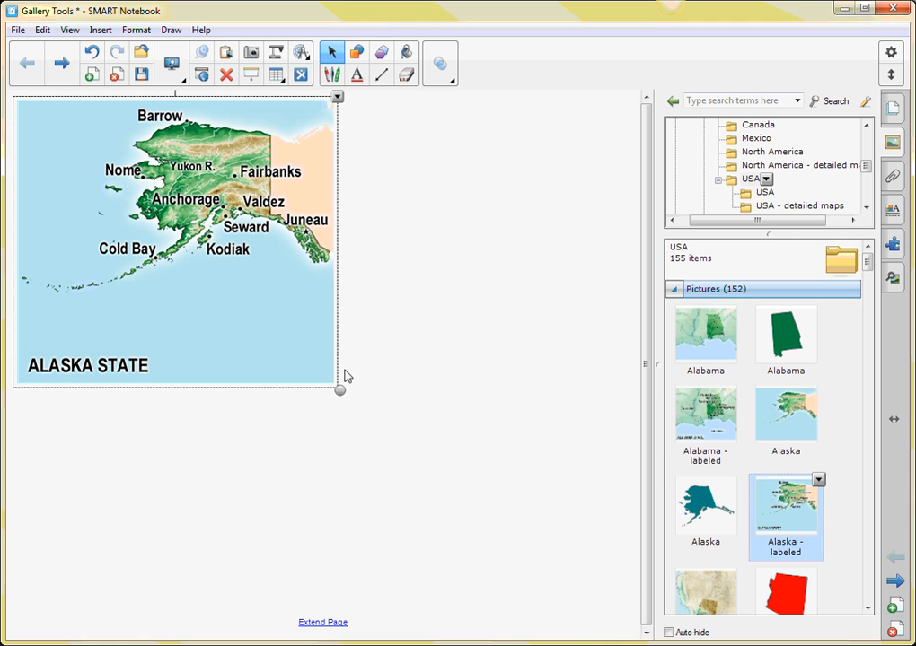
drag(255, 238, 279, 279)
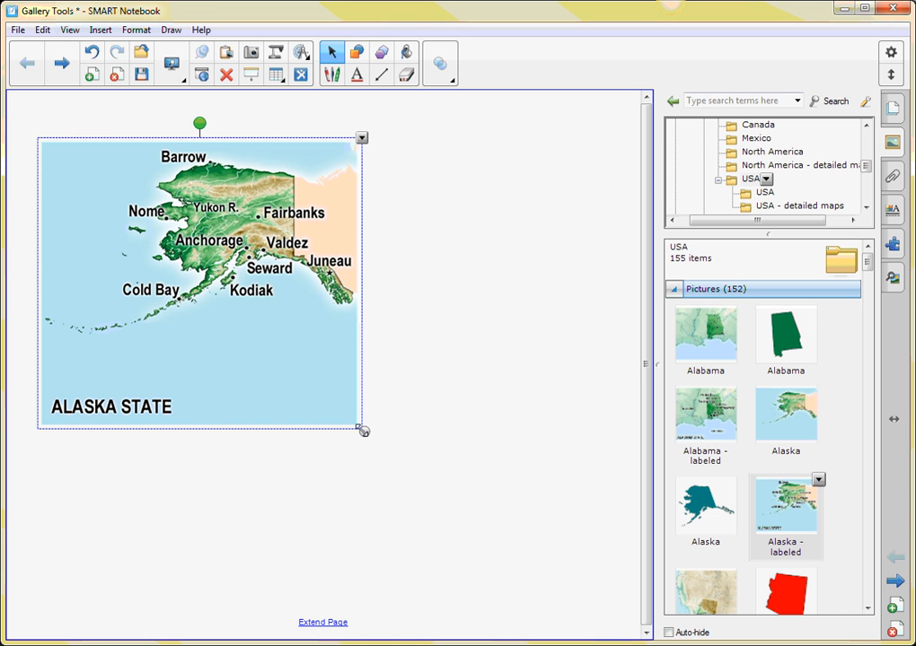
drag(362, 431, 274, 367)
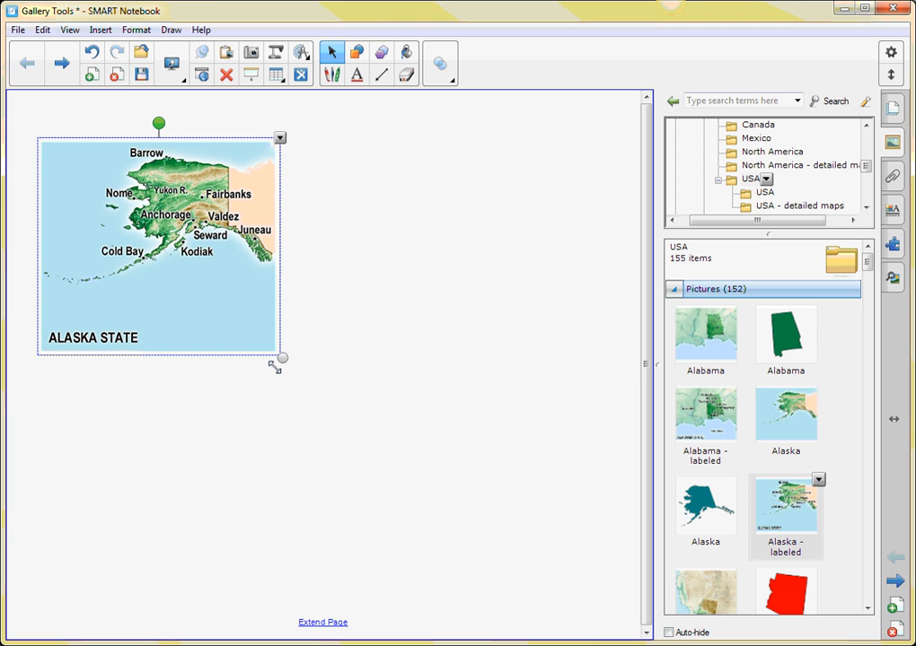
mouse_move(158, 123)
mouse_down()
mouse_move(119, 127)
mouse_move(158, 124)
mouse_up()
drag(127, 198, 116, 176)
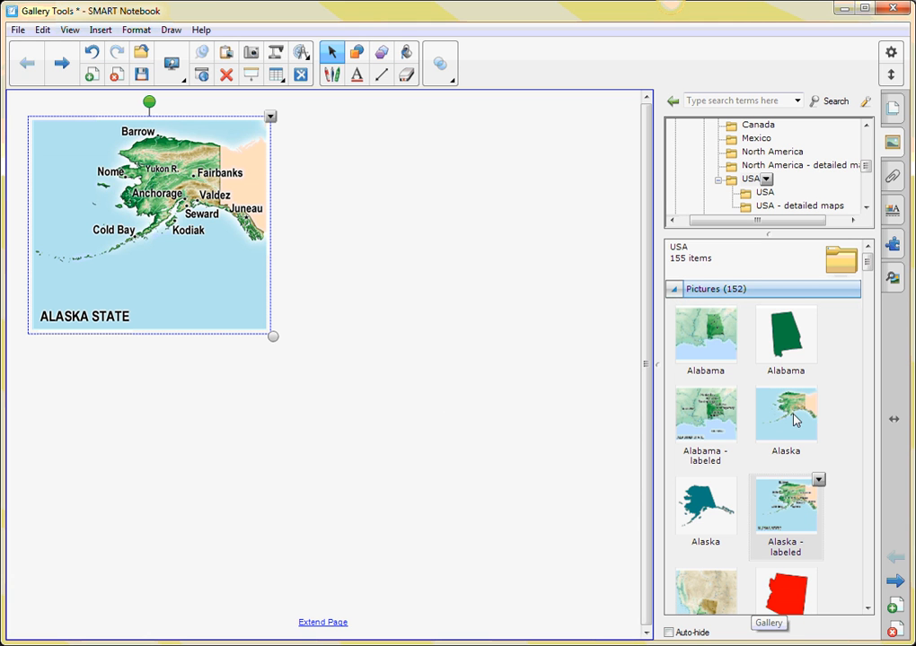
Add the unlabeled Alaska map to the page, shrink it and overlap it with the labeled map.
drag(793, 420, 400, 347)
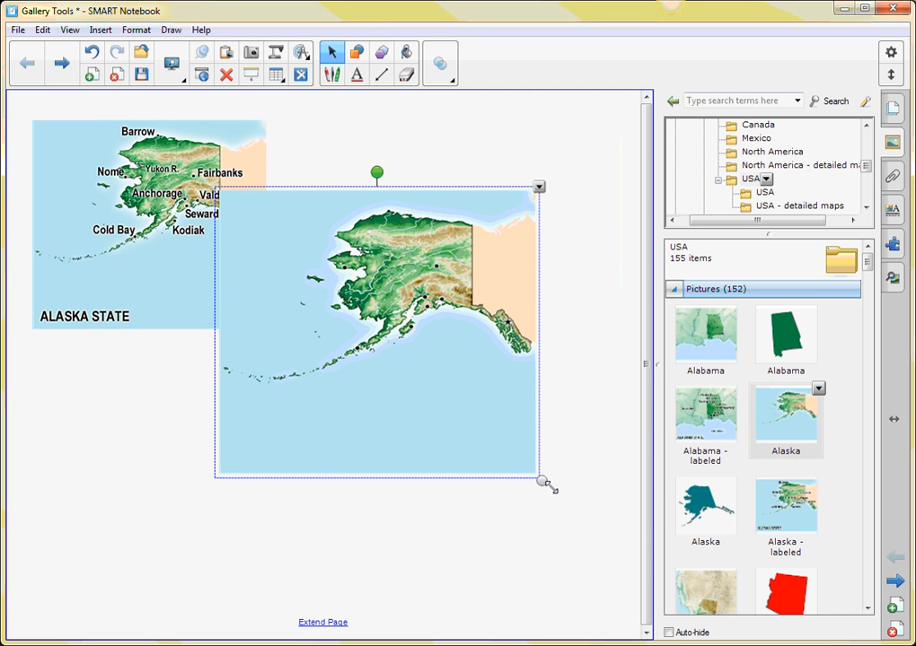
drag(550, 488, 481, 425)
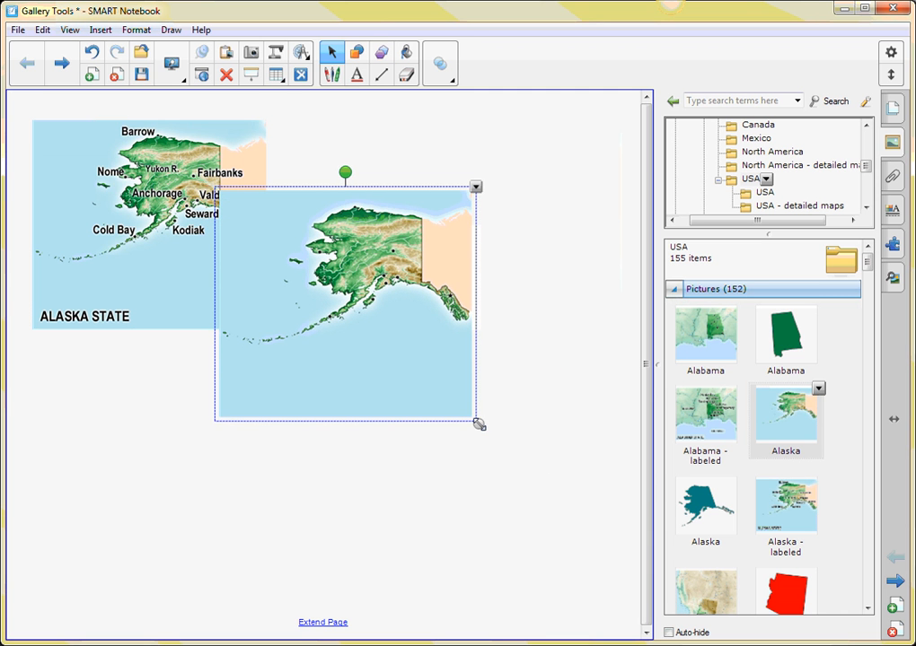
drag(419, 362, 389, 345)
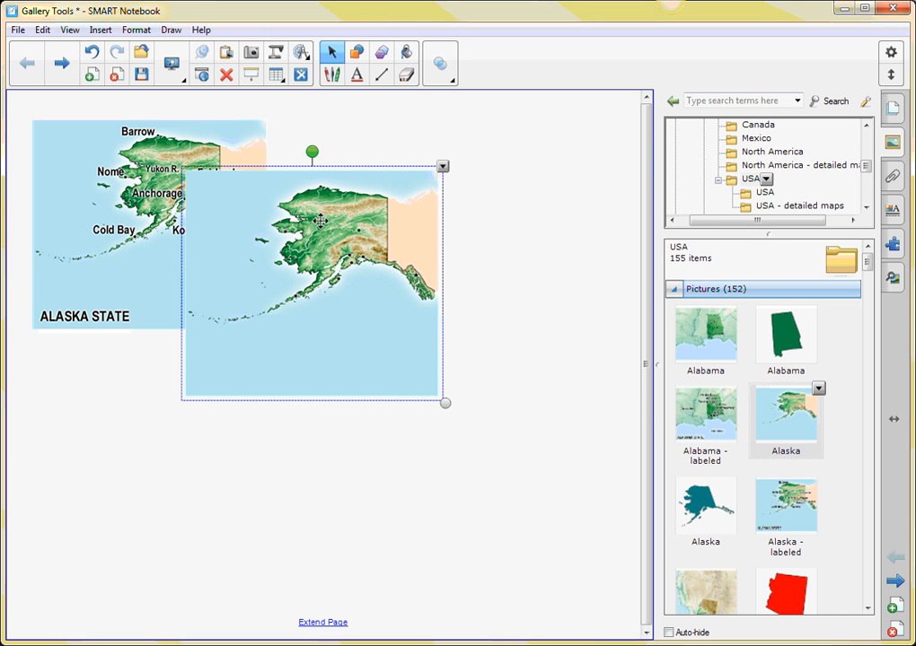
Send the unlabeled Alaska map to the back and move it clear of the labeled map, to its right.
click(442, 168)
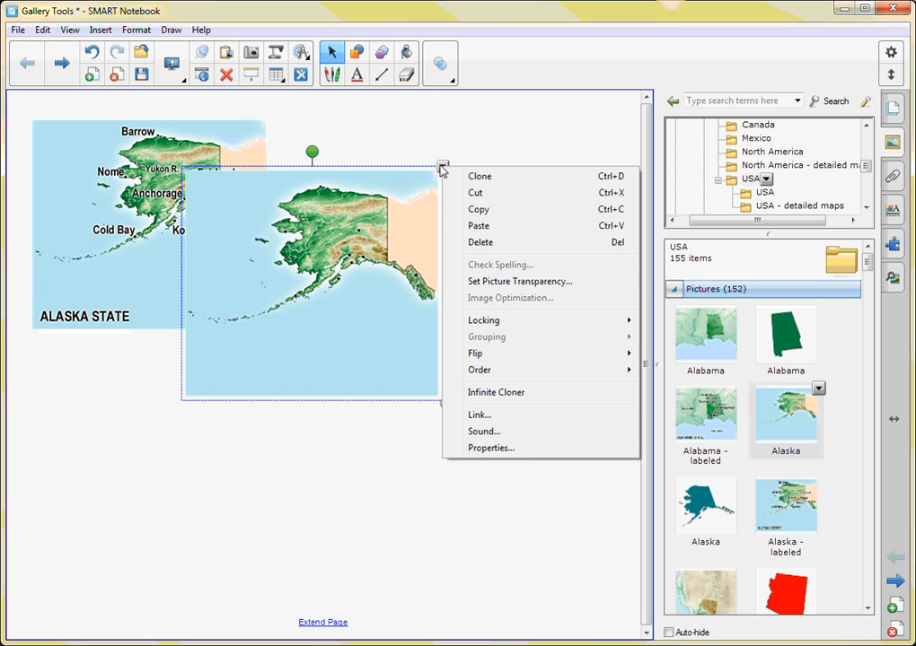
mouse_move(500, 375)
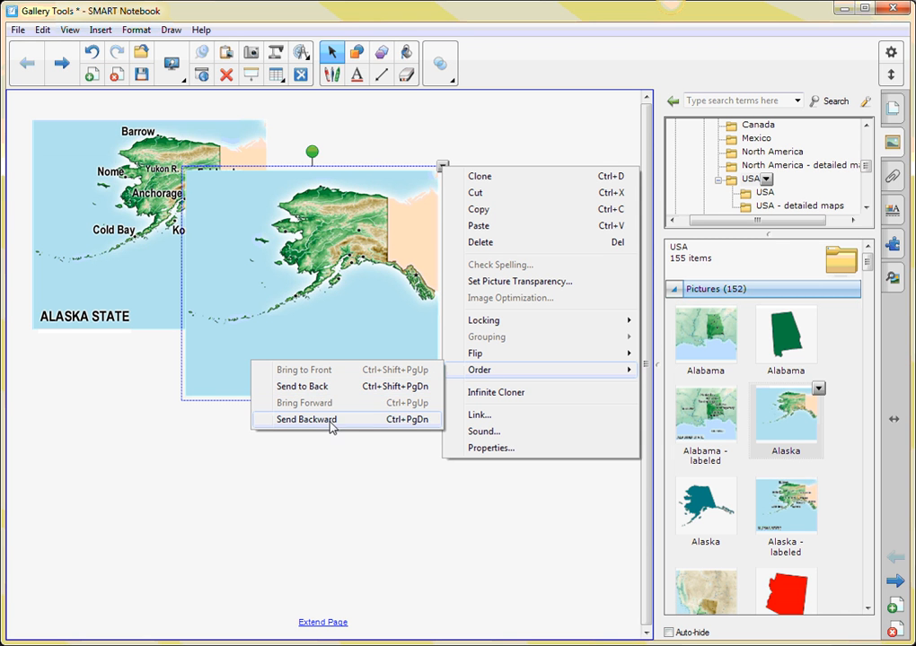
click(321, 386)
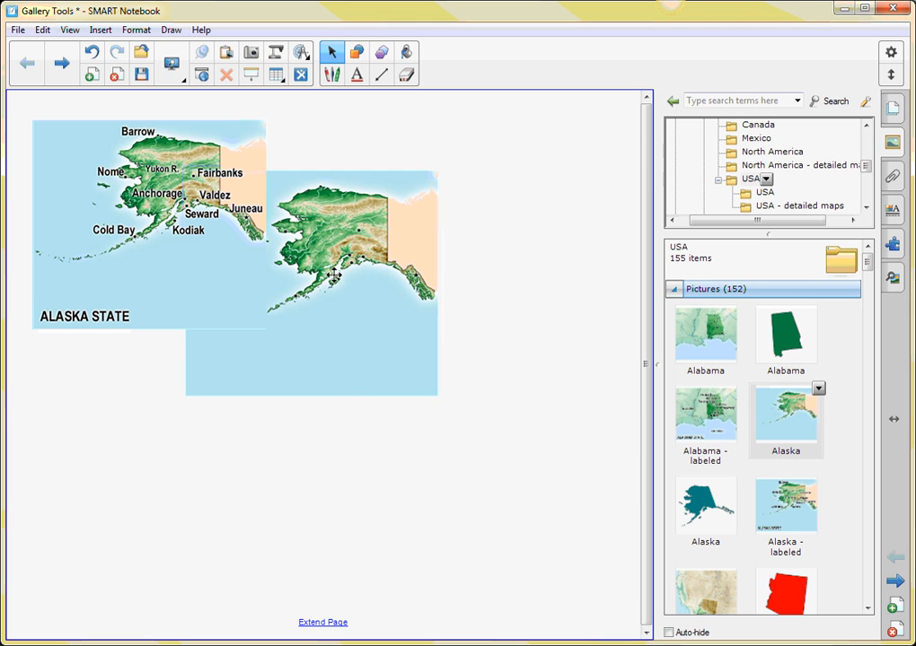
drag(334, 275, 468, 218)
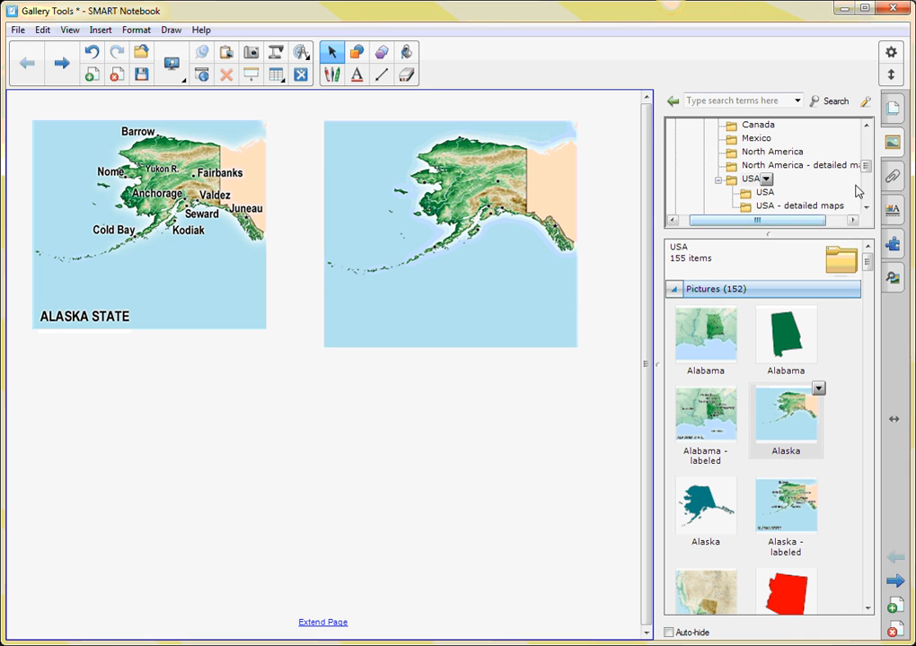
Collapse the USA pictures and list the Interactive and Multimedia items of Gallery Essentials.
click(674, 290)
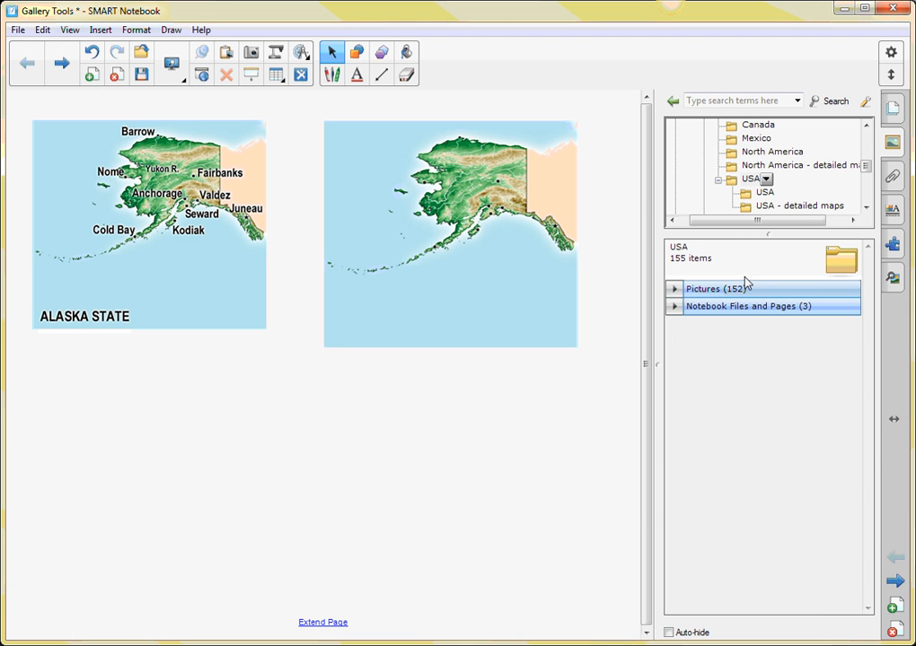
drag(865, 169, 867, 135)
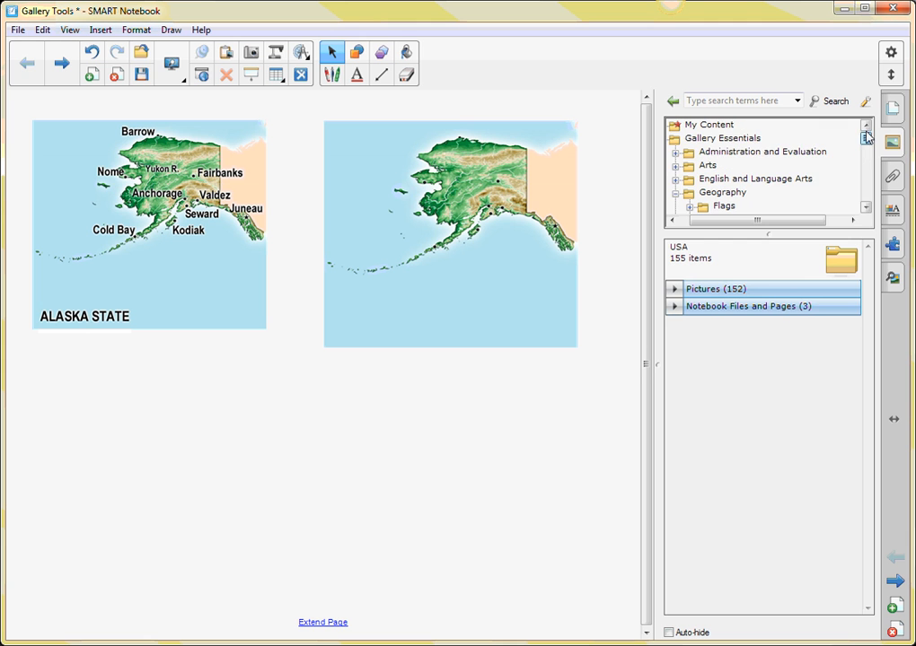
click(711, 140)
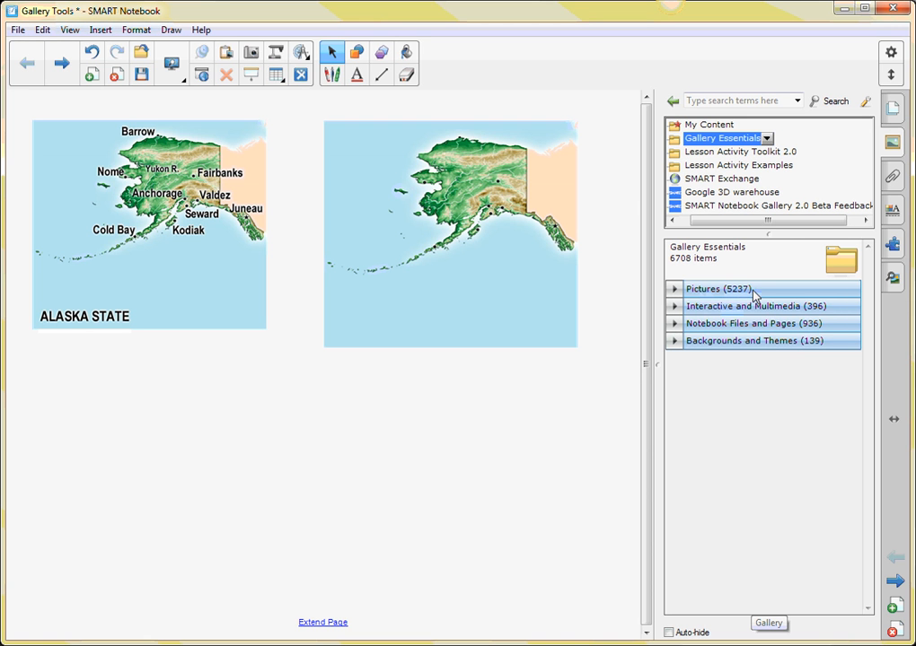
click(710, 311)
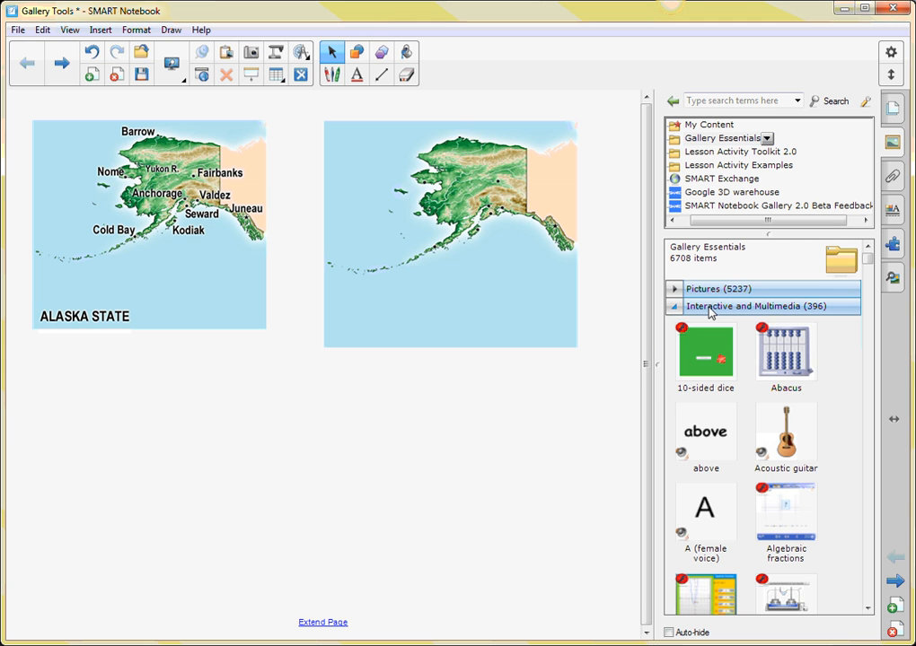
Insert the Acoustic guitar sound item, place it over the unlabeled map's lower-left corner, and delete it again.
double_click(788, 451)
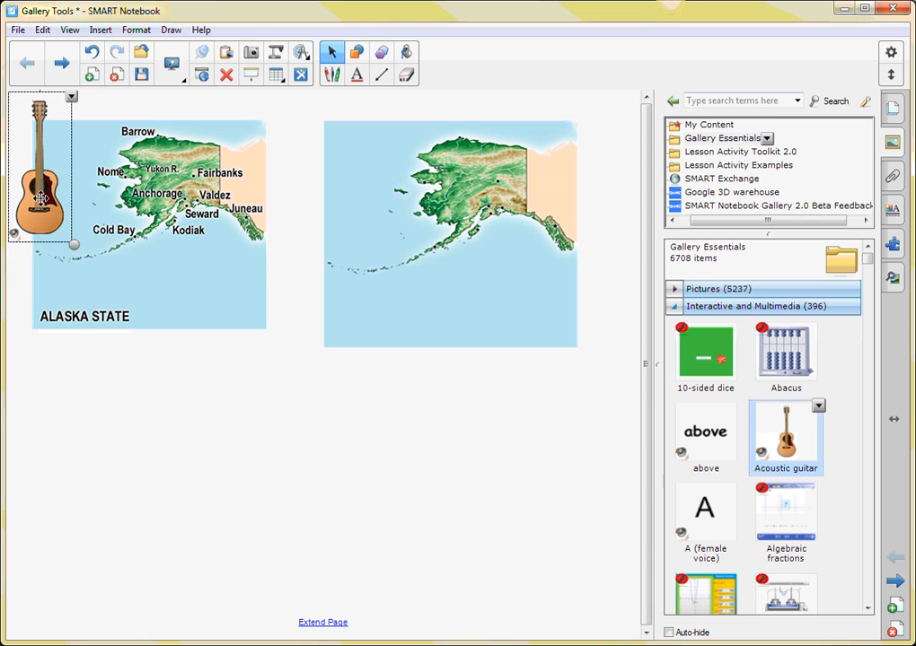
drag(76, 204, 349, 370)
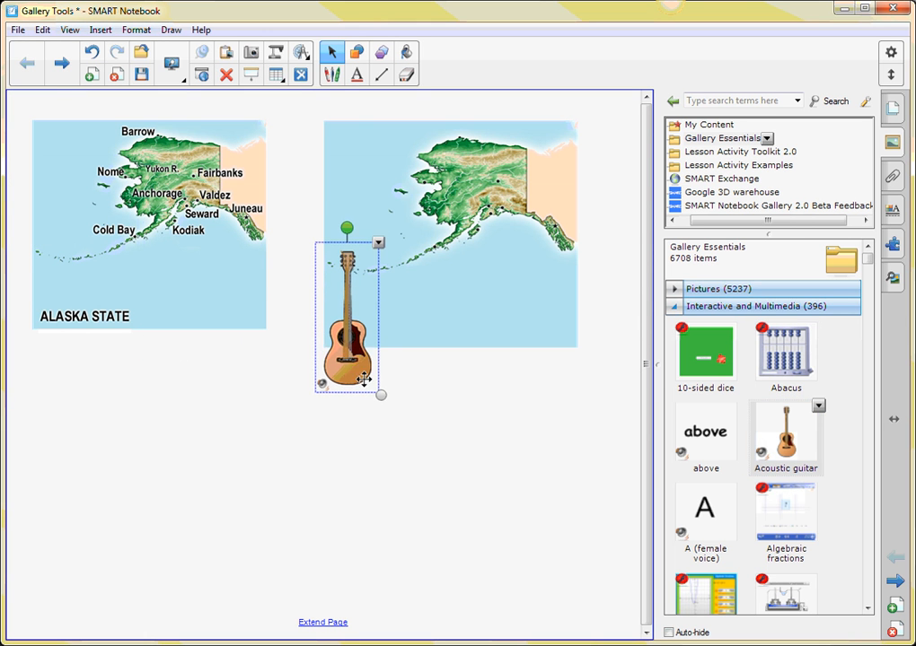
drag(351, 354, 368, 384)
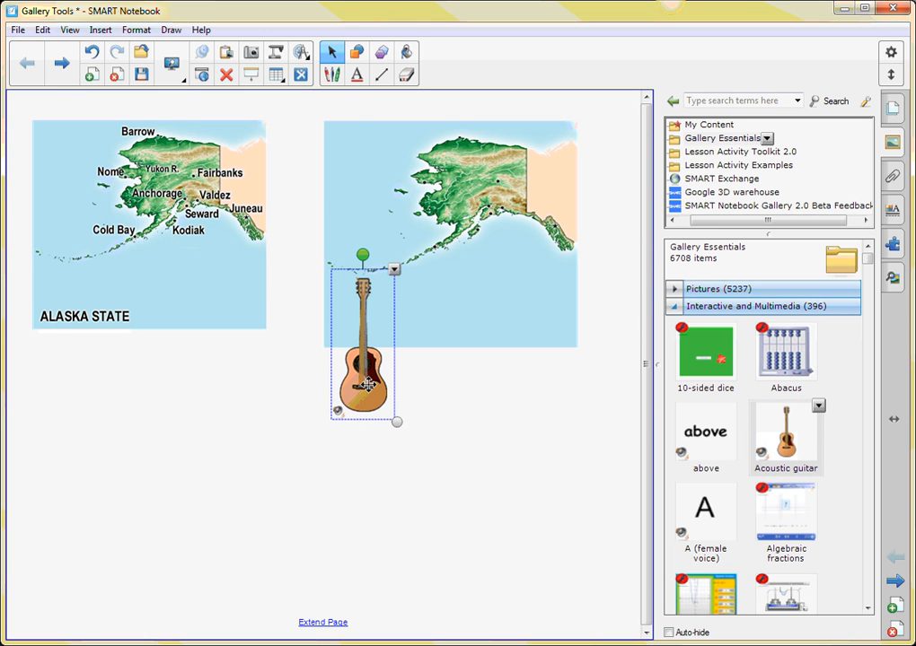
click(463, 407)
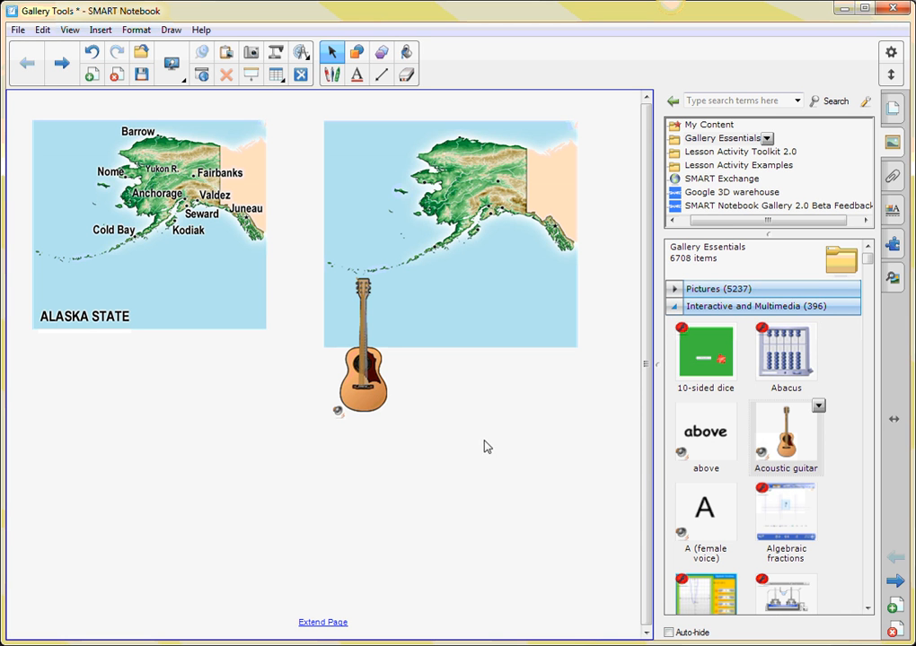
click(365, 377)
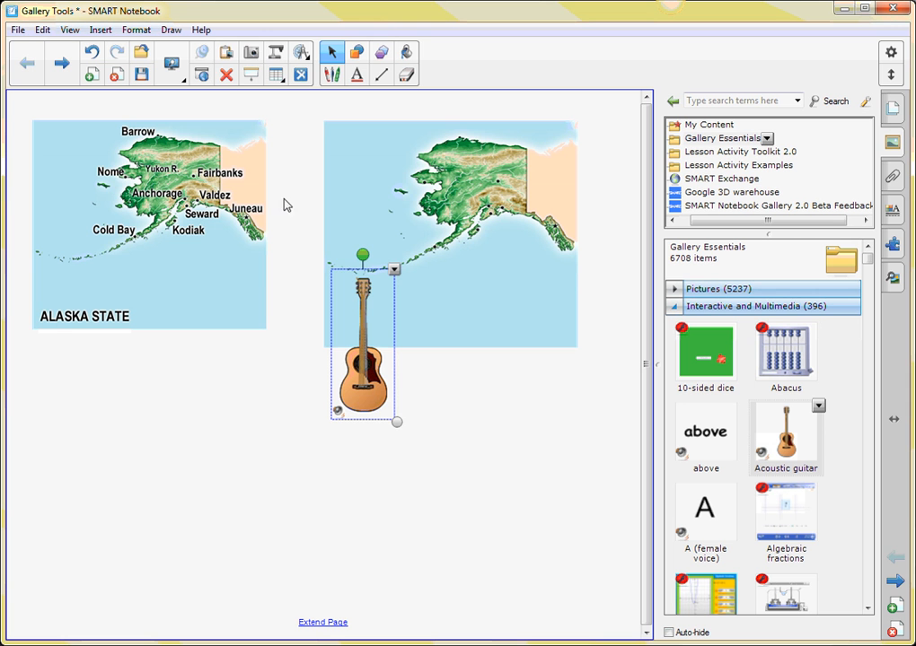
click(225, 75)
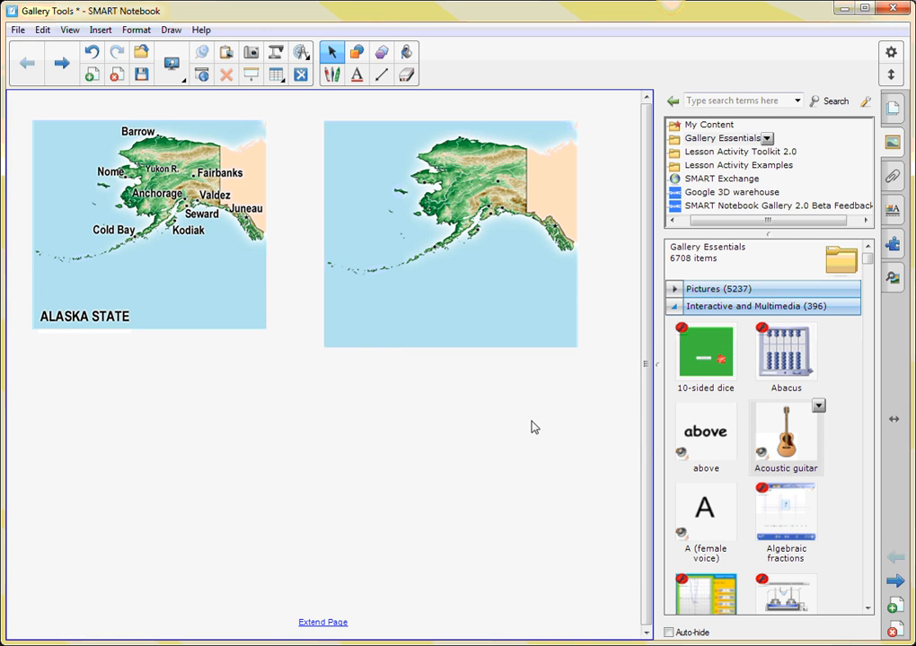
Find the Algebraic Functions activity among the interactive items and place it on the page over the two Alaska maps.
click(868, 608)
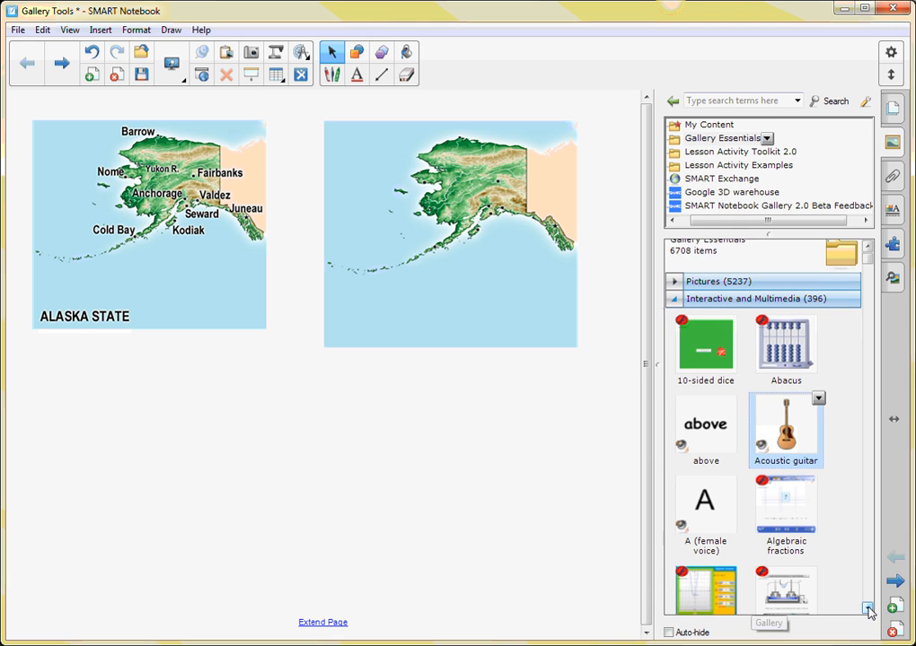
click(868, 609)
click(868, 609)
click(868, 609)
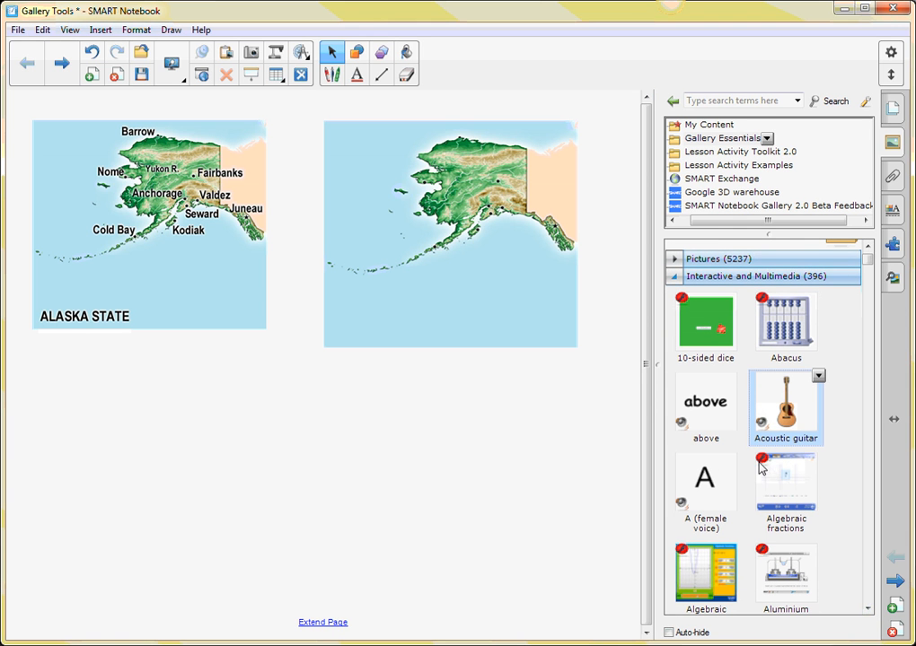
click(869, 609)
click(868, 610)
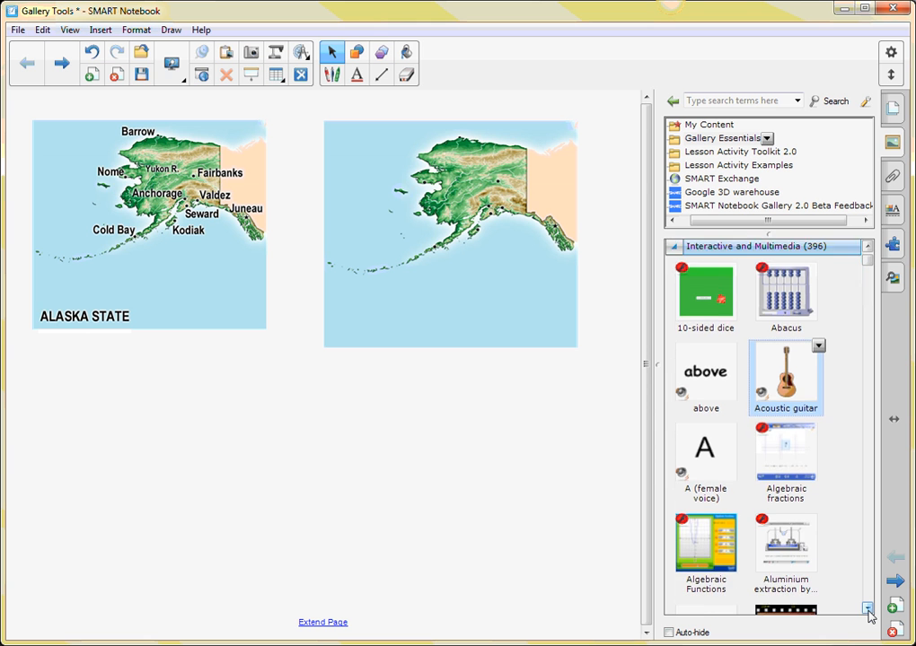
click(868, 609)
click(868, 610)
click(868, 610)
click(868, 609)
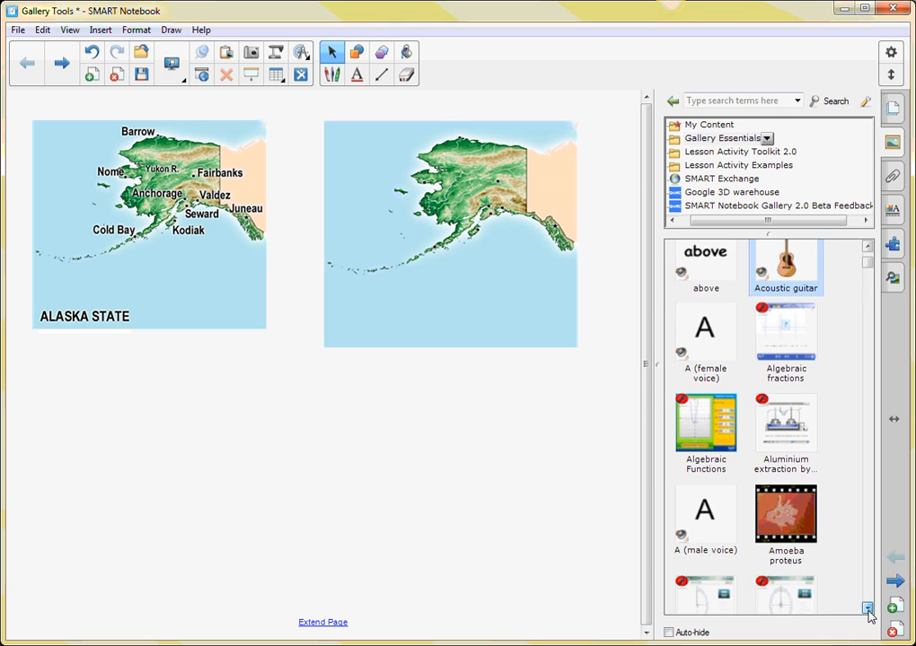
click(868, 610)
click(868, 609)
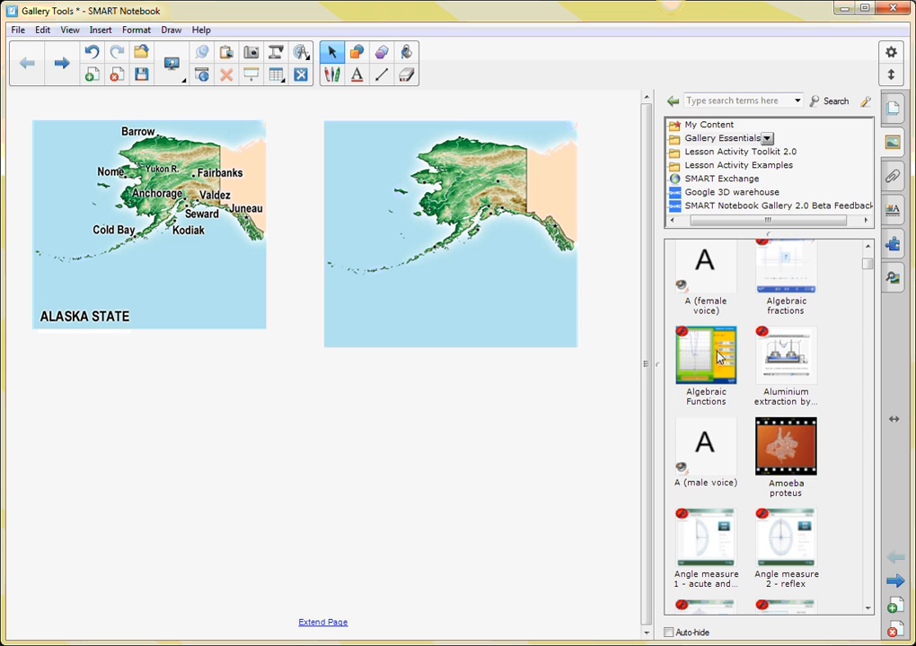
drag(718, 358, 339, 374)
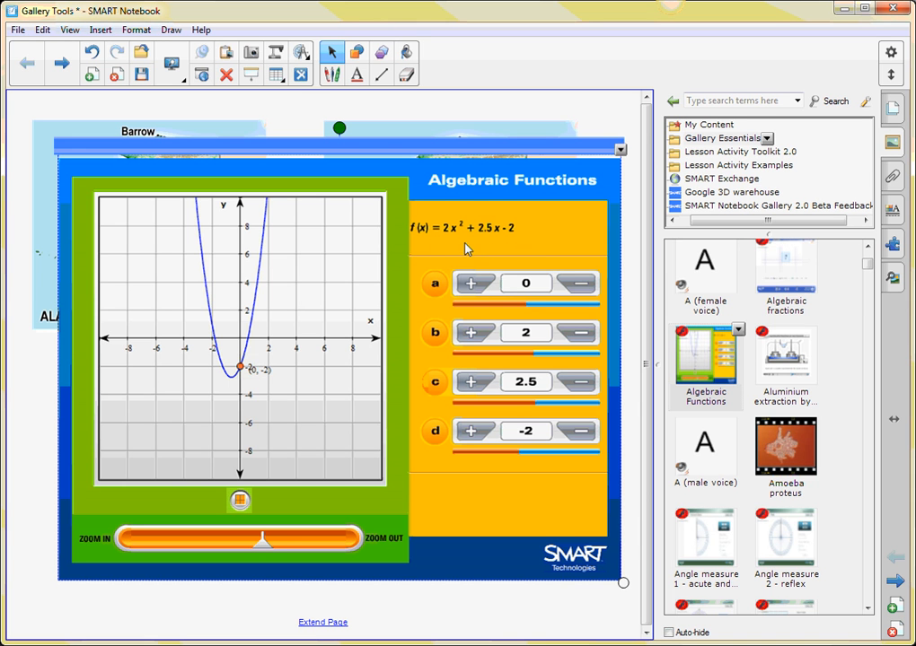
Raise coefficient a in the Algebraic Functions activity to 3.
click(470, 284)
click(470, 283)
Raise coefficient a in the Algebraic Functions activity to 10.
click(470, 284)
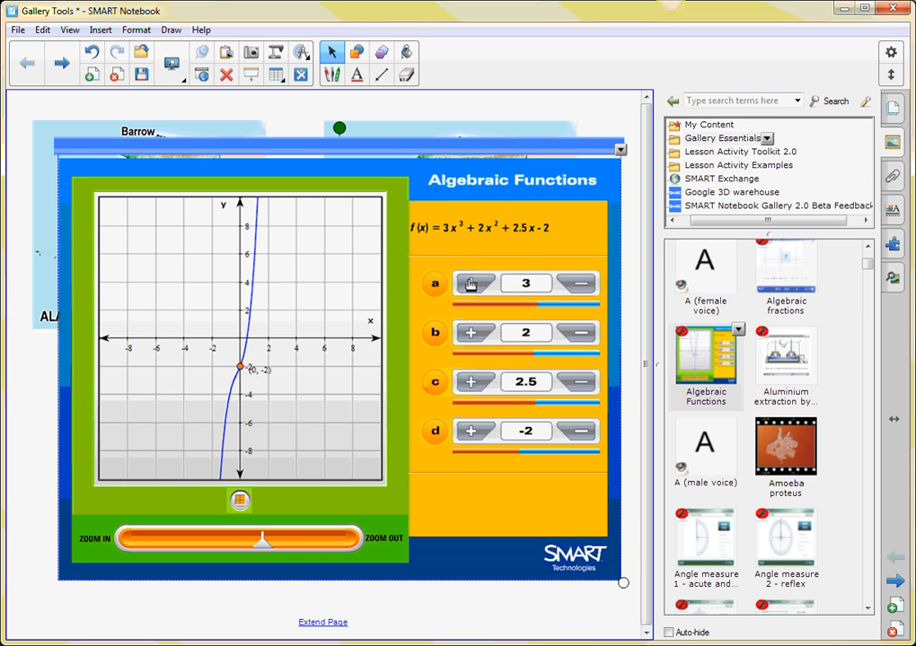
click(471, 284)
click(470, 283)
click(470, 283)
click(470, 284)
click(470, 284)
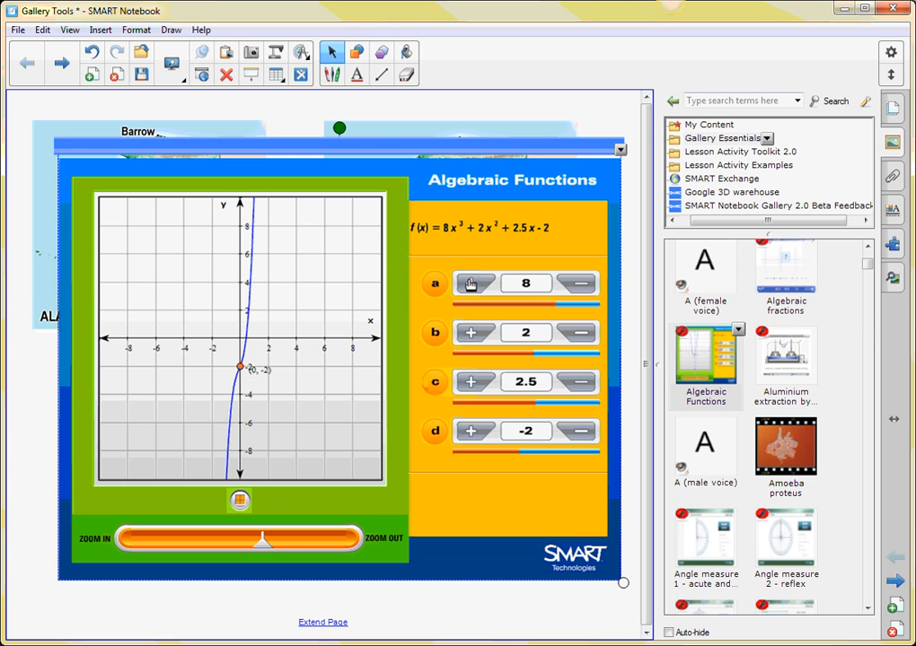
click(470, 284)
click(471, 284)
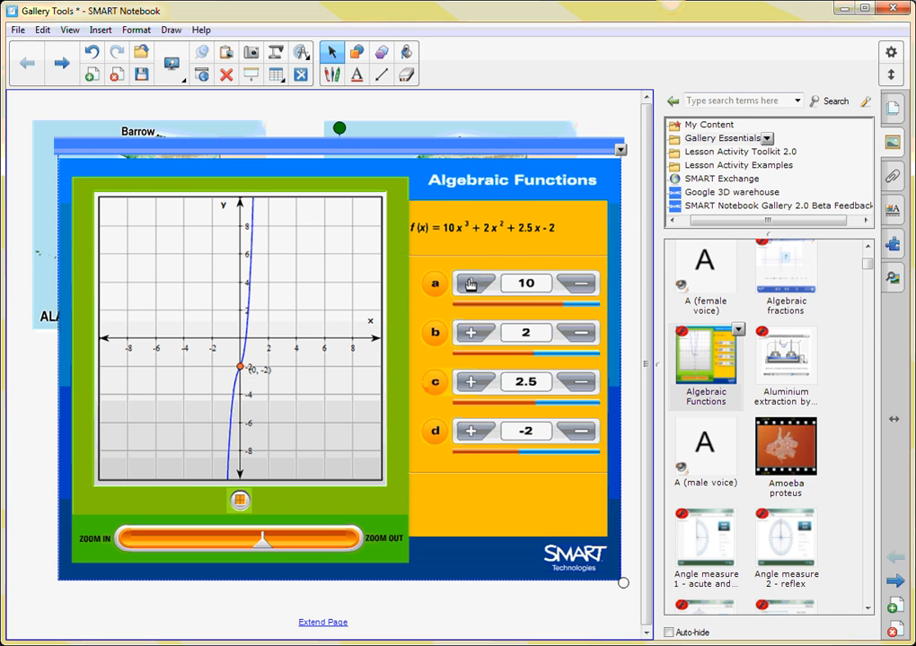
Lower coefficient b in the Algebraic Functions activity to -15, and delete the activity from the page.
click(582, 334)
click(582, 334)
click(581, 334)
click(582, 334)
click(582, 334)
click(582, 334)
click(582, 334)
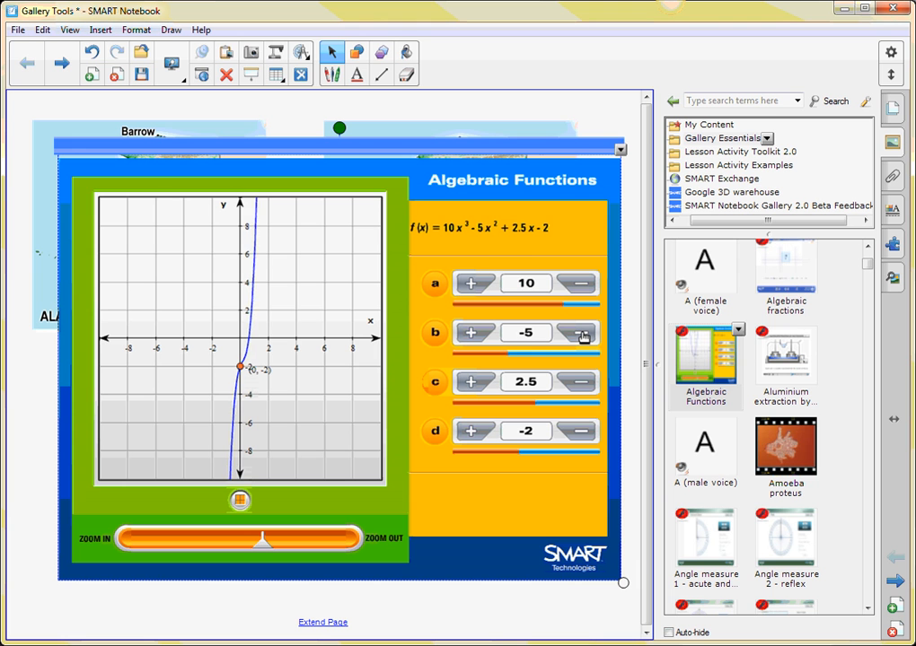
click(581, 334)
click(582, 334)
click(582, 334)
click(582, 334)
click(581, 334)
click(582, 334)
click(581, 334)
click(582, 334)
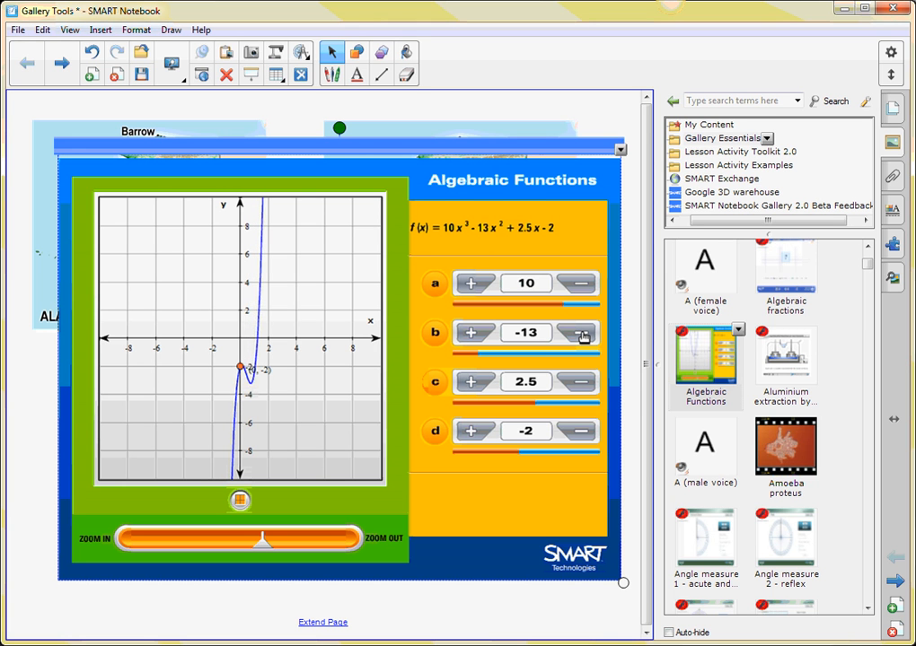
click(582, 334)
click(582, 333)
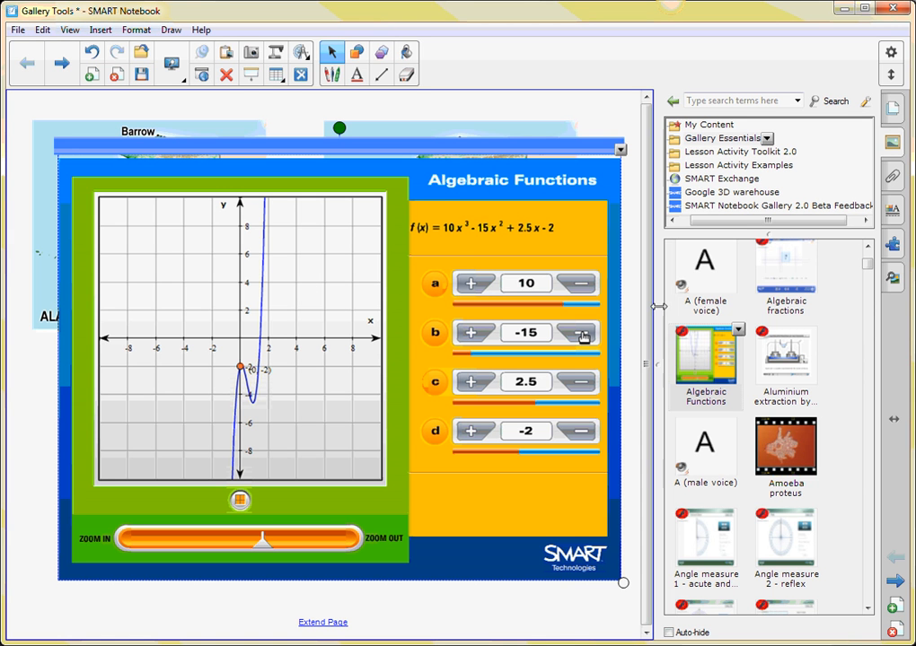
click(226, 75)
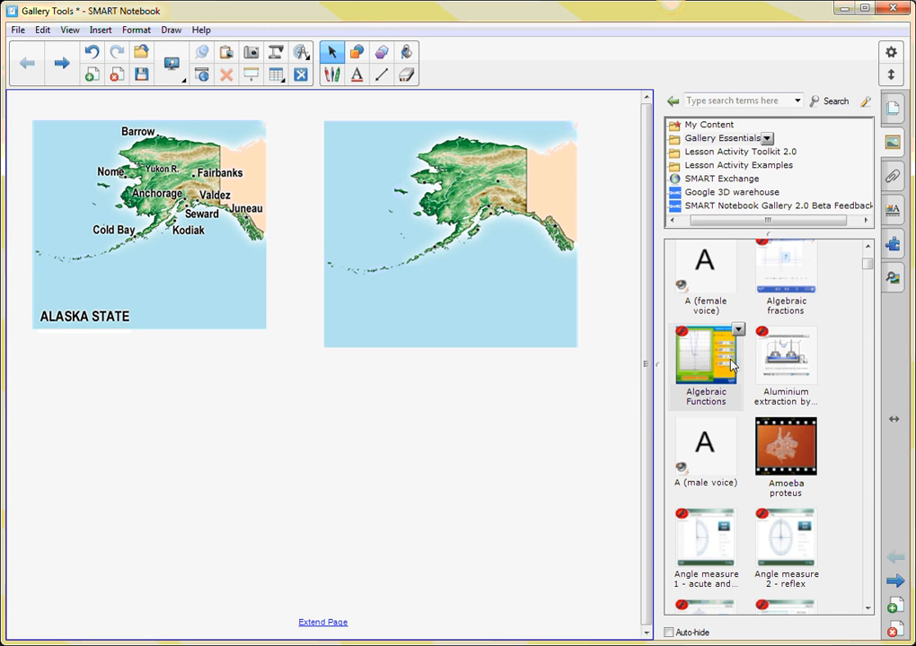
Insert the Amoeba proteus video, move it over the inner lower corners of the two Alaska maps, and enlarge it.
click(787, 453)
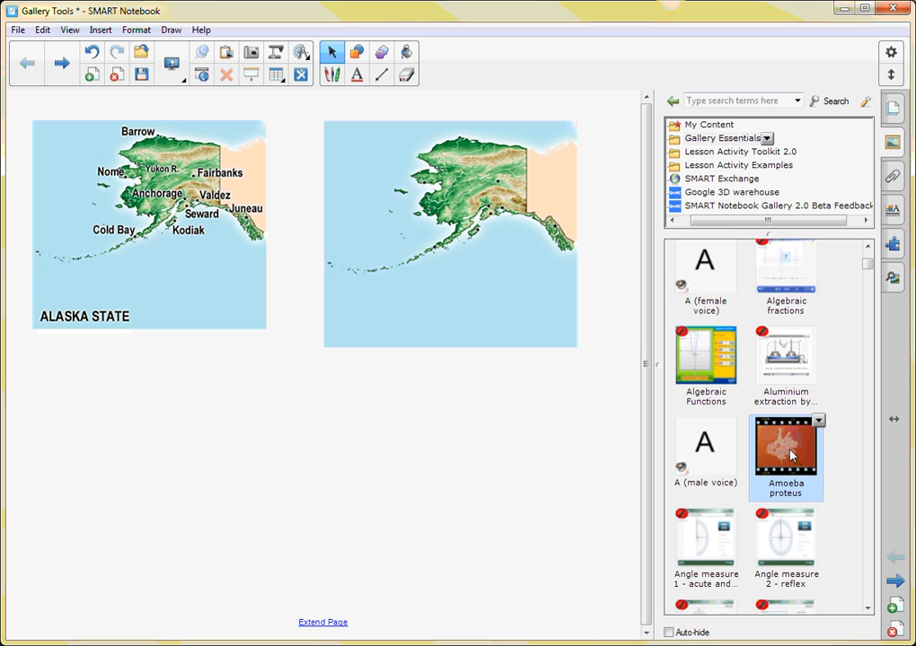
double_click(790, 453)
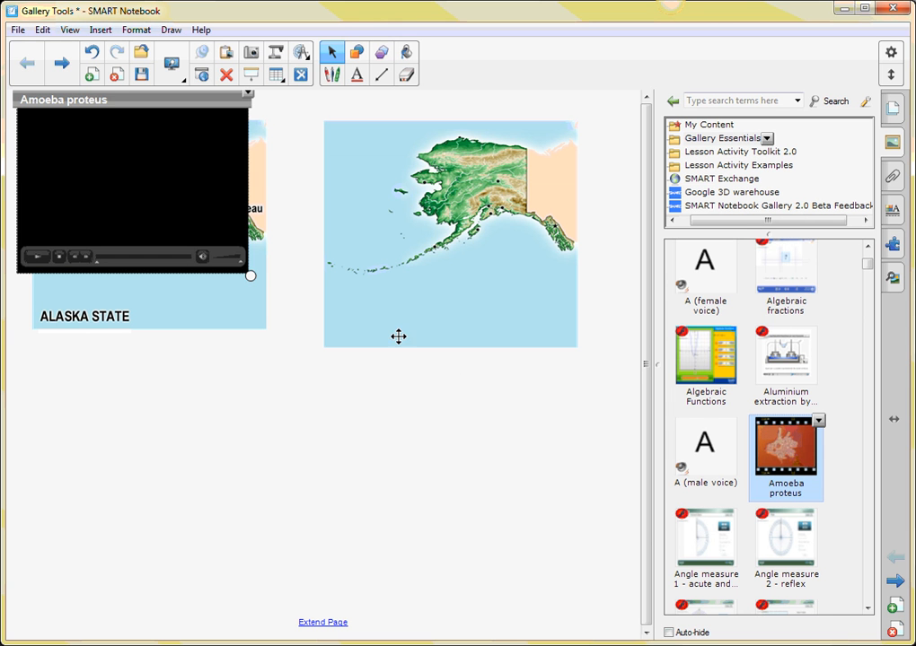
drag(112, 102, 267, 280)
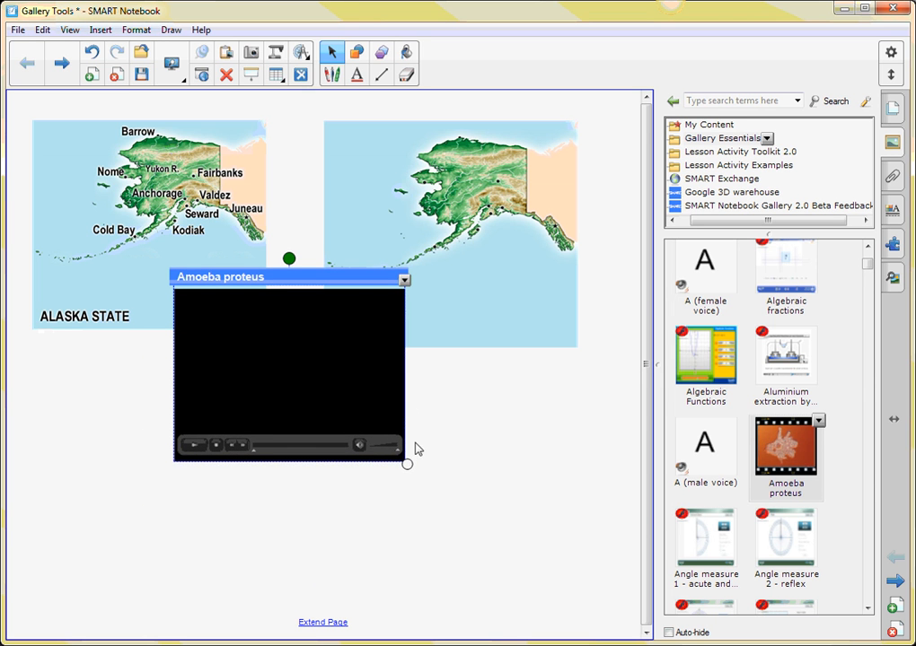
drag(427, 477, 489, 523)
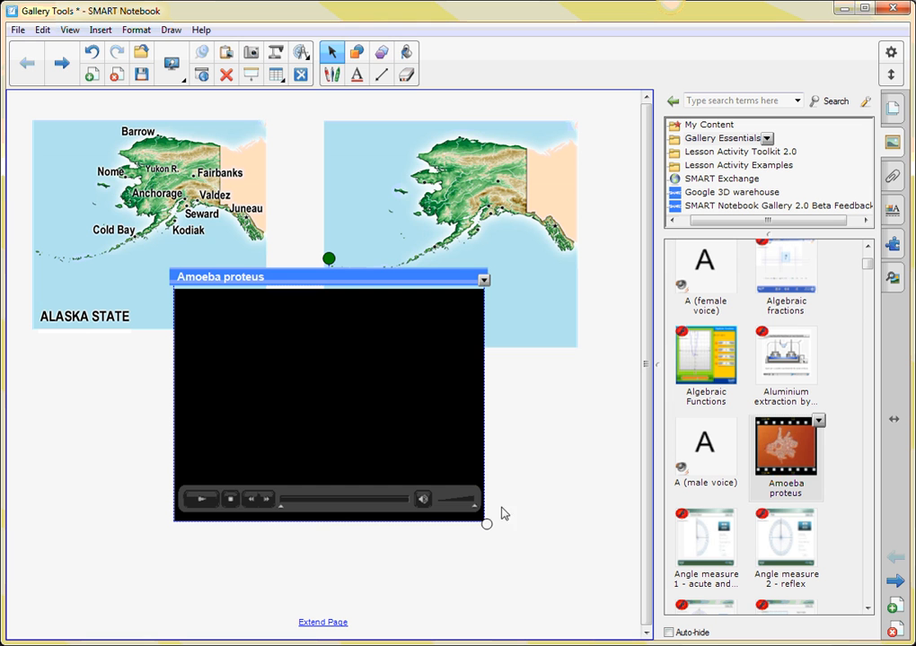
Play the Amoeba proteus video and deselect it.
click(199, 504)
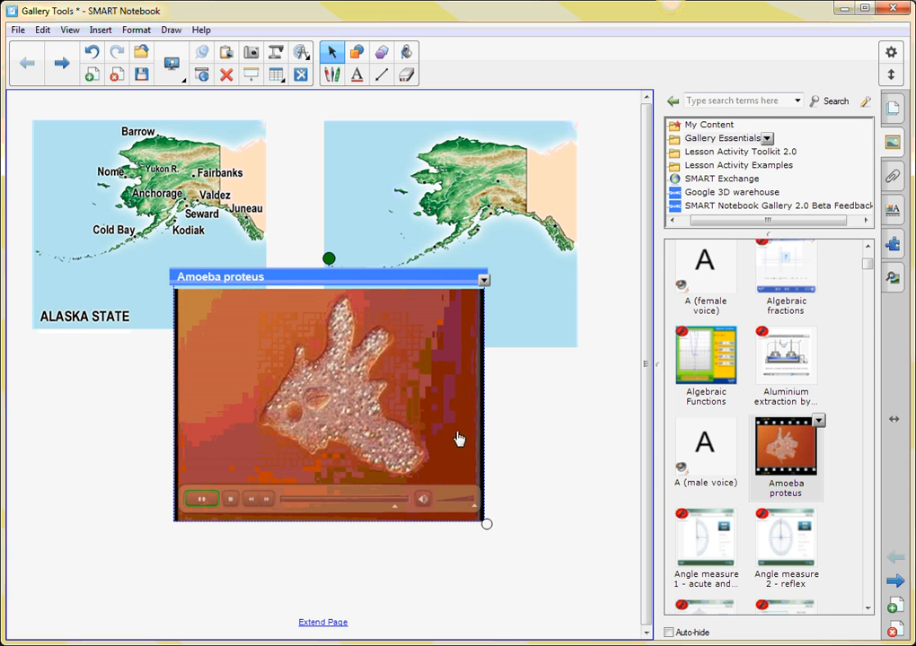
click(581, 463)
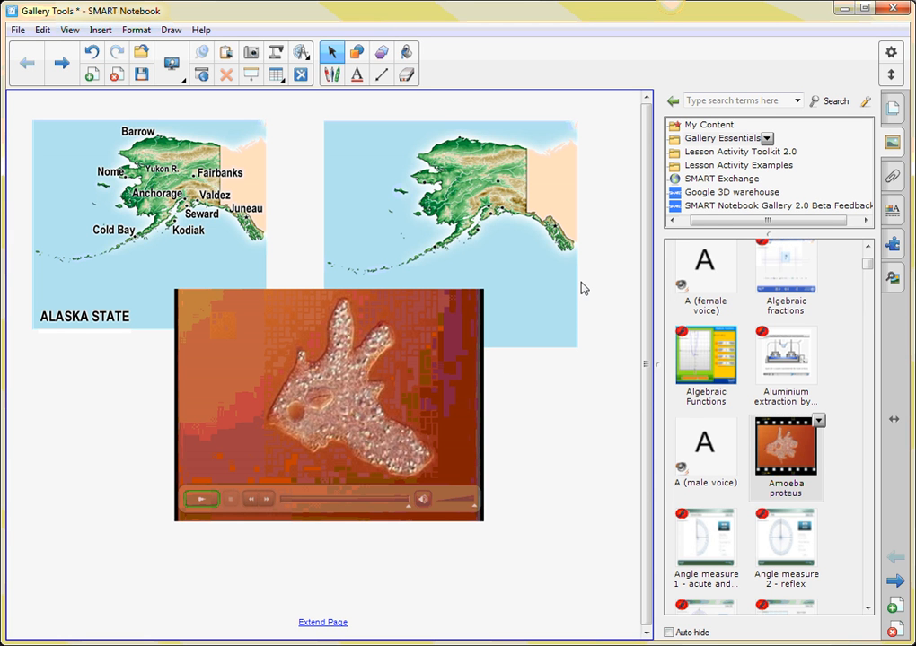
Collapse the Interactive and Multimedia items and list the Notebook Files and Pages of Gallery Essentials.
drag(866, 264, 869, 259)
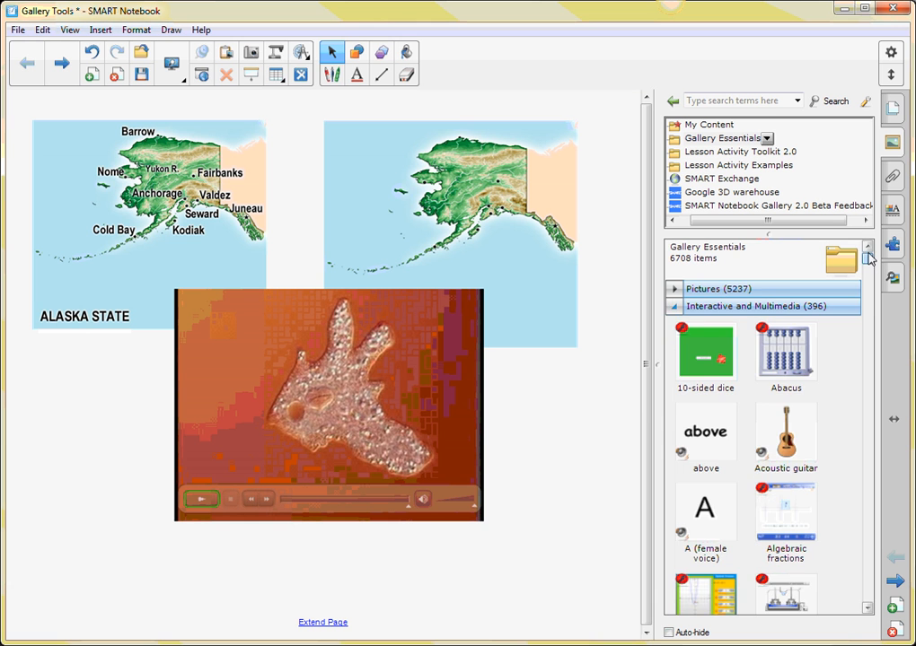
click(674, 307)
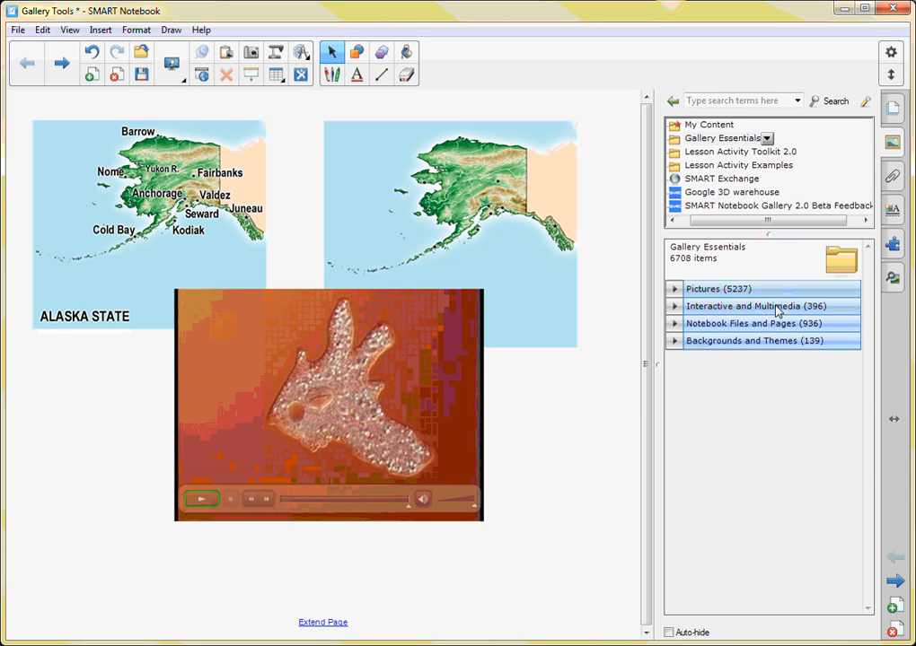
click(729, 331)
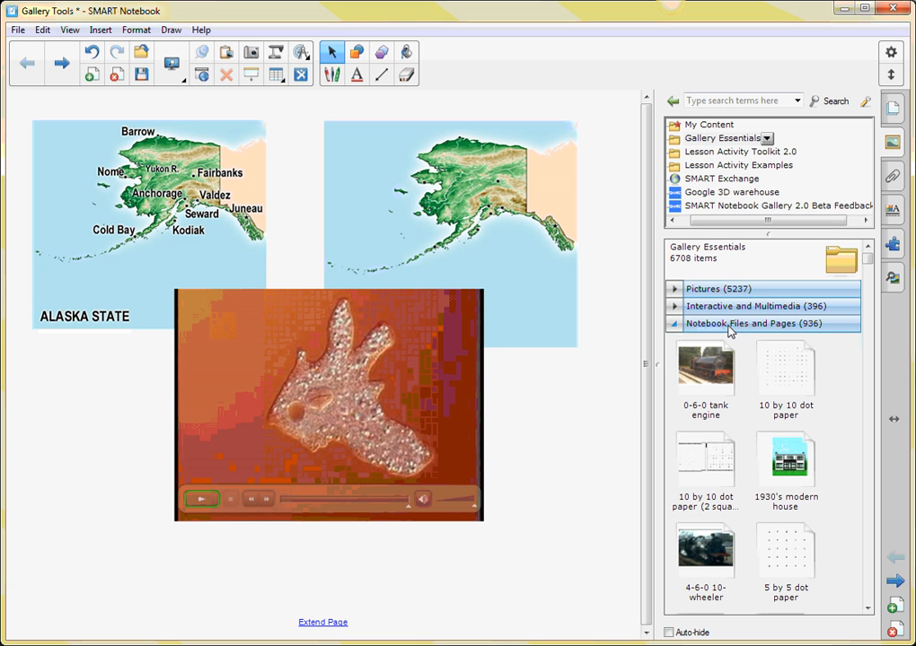
Add a new page and fill it with the 5 by 5 dot paper from the Gallery.
click(895, 607)
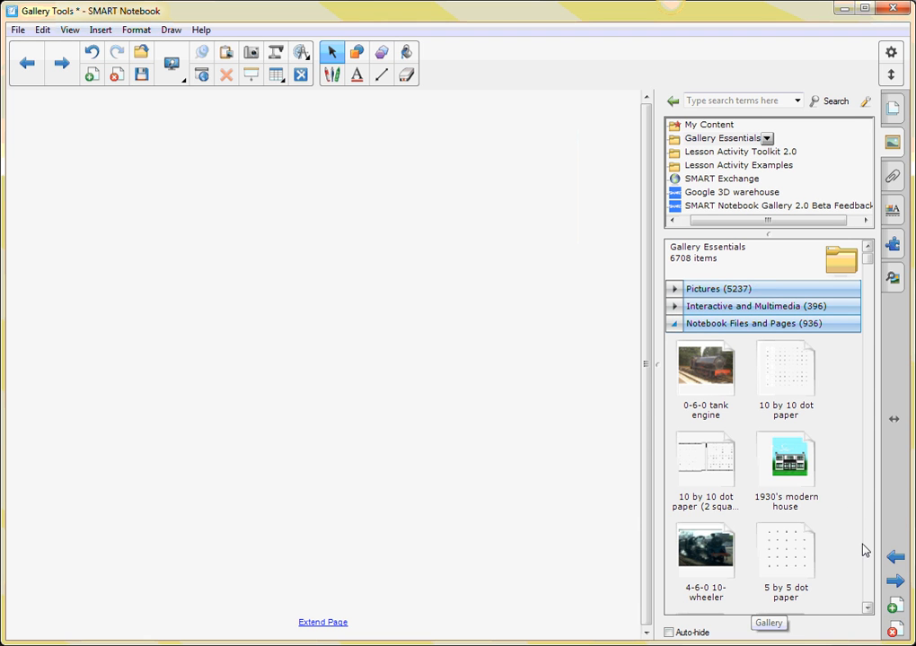
click(802, 552)
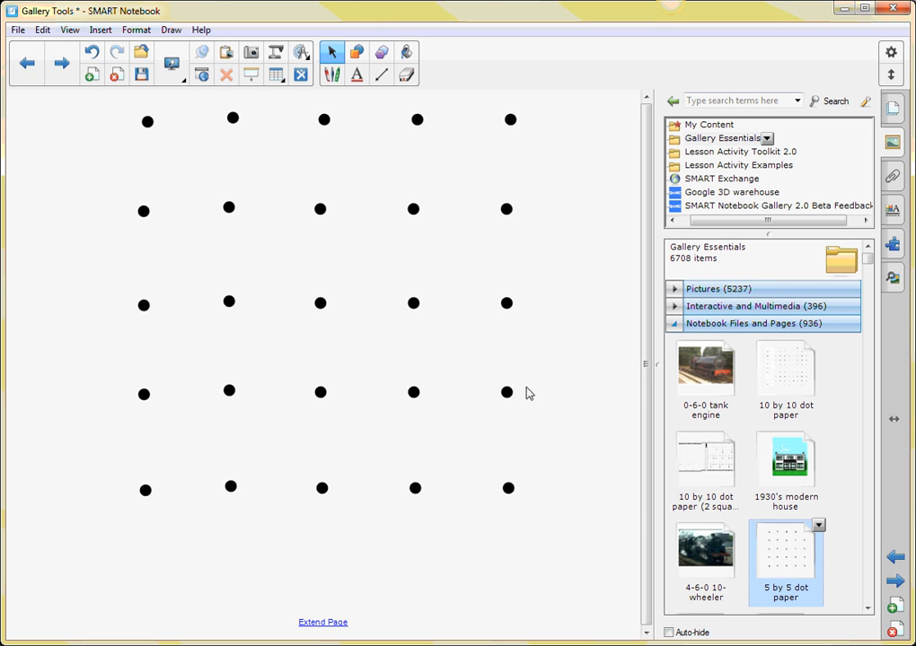
Add another new page and place the uppercase A handwriting page from the Notebook Files and Pages on it.
click(868, 609)
drag(867, 608, 867, 608)
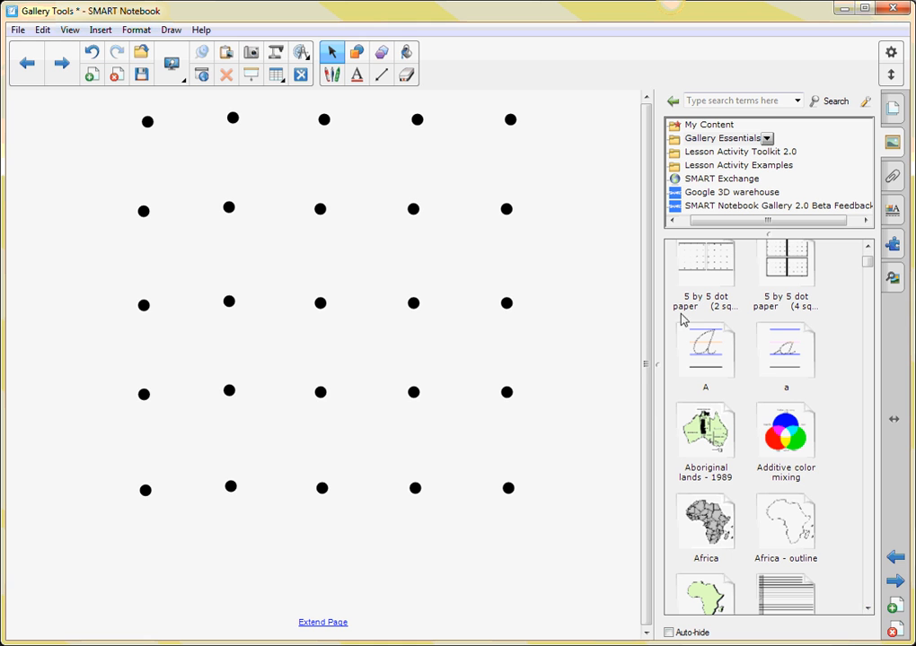
click(891, 608)
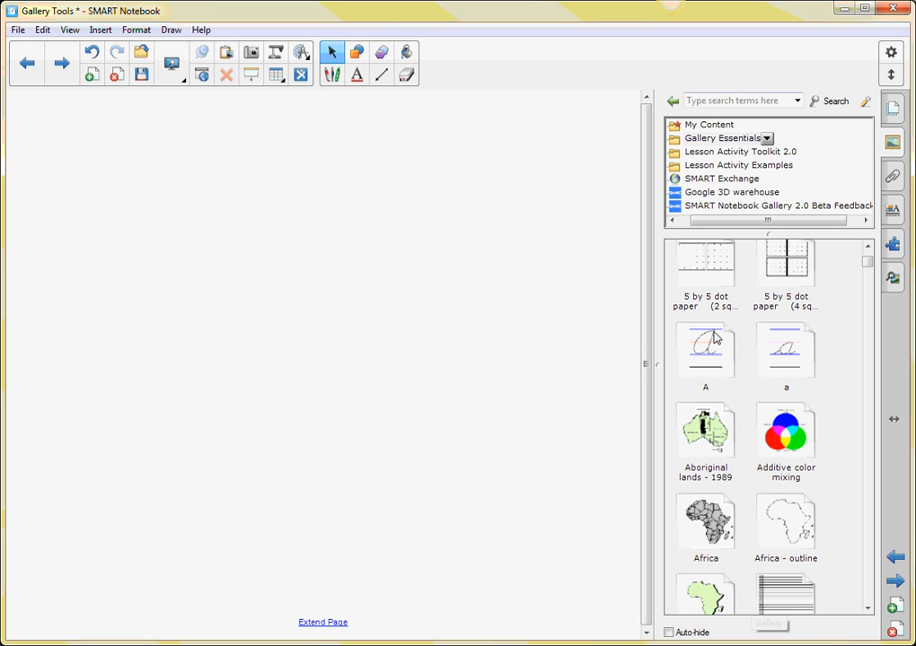
drag(715, 353, 581, 358)
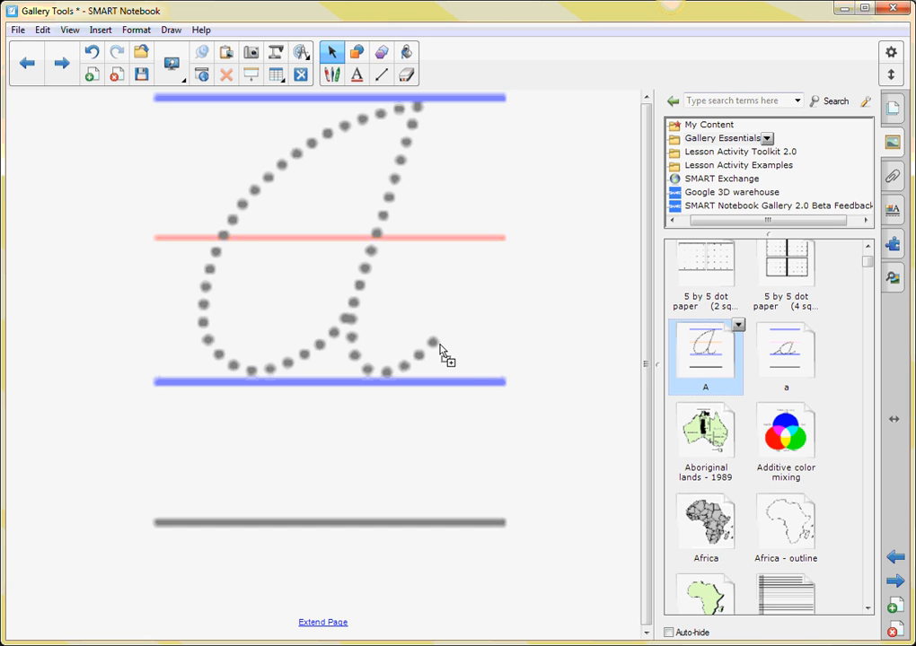
drag(440, 350, 474, 344)
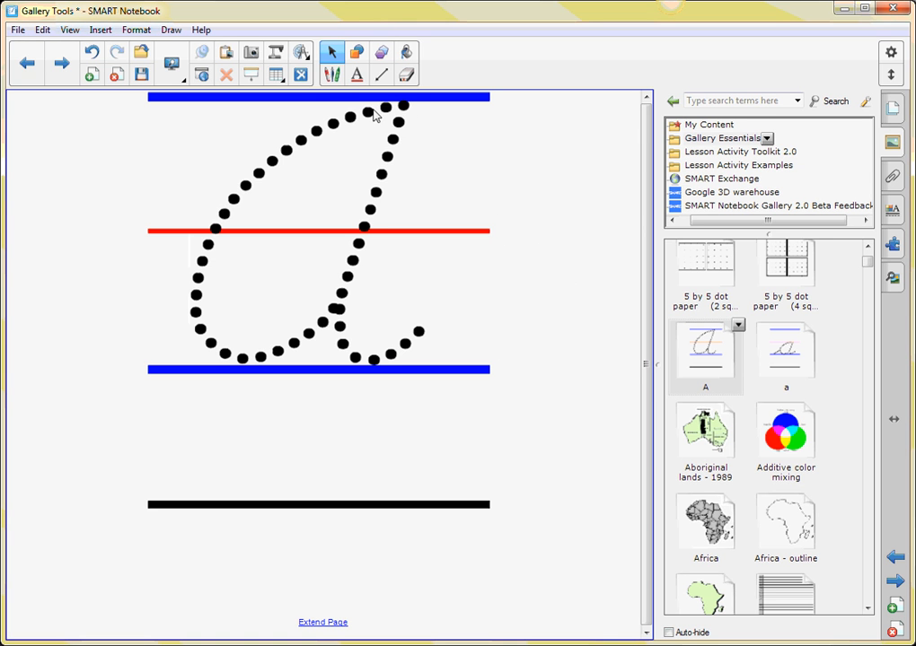
Trace the first part of the dotted letter's upper curve with the black pen, starting at its upper end.
click(330, 76)
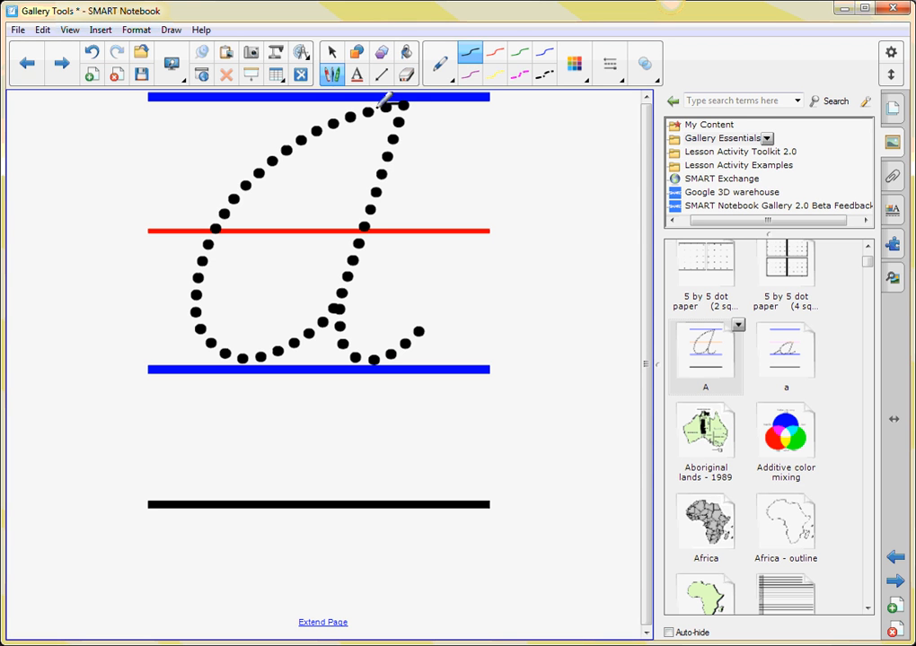
mouse_move(402, 105)
mouse_down()
mouse_move(338, 115)
mouse_move(290, 148)
mouse_up()
Look through the map, agenda and calendar pages, and collapse the Notebook Files and Pages list.
click(868, 608)
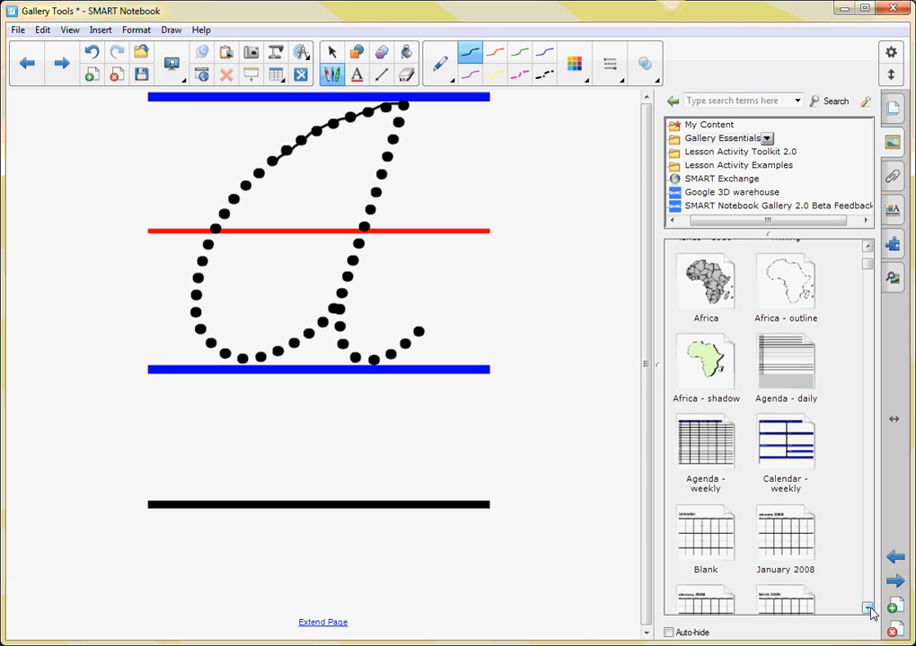
click(869, 610)
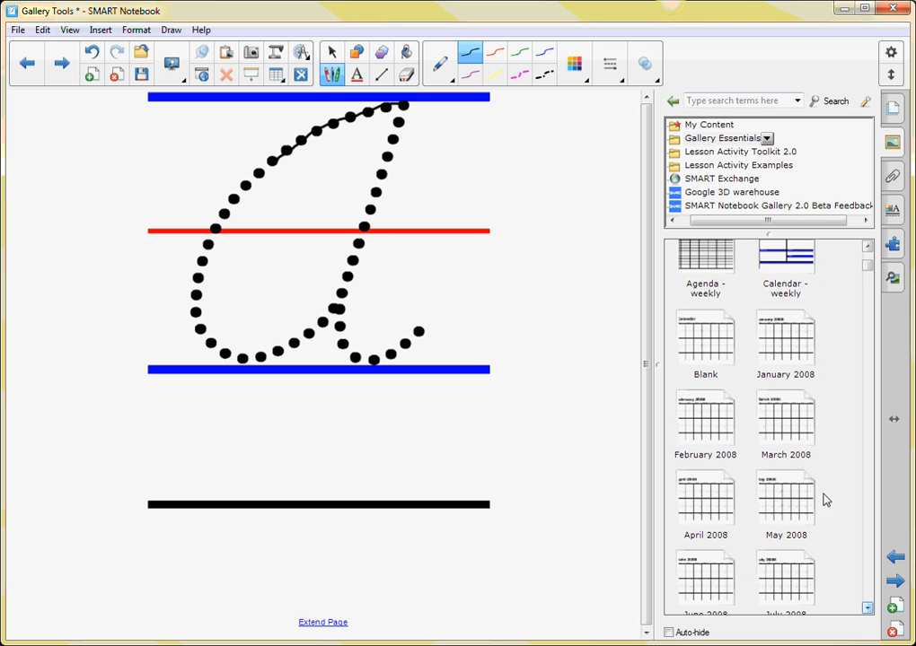
drag(869, 267, 869, 243)
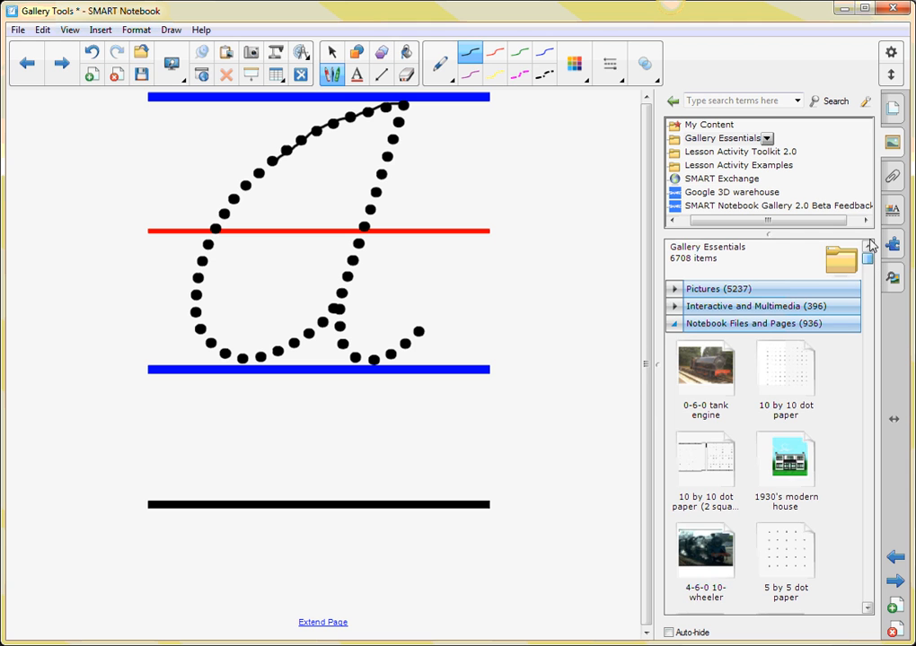
click(674, 324)
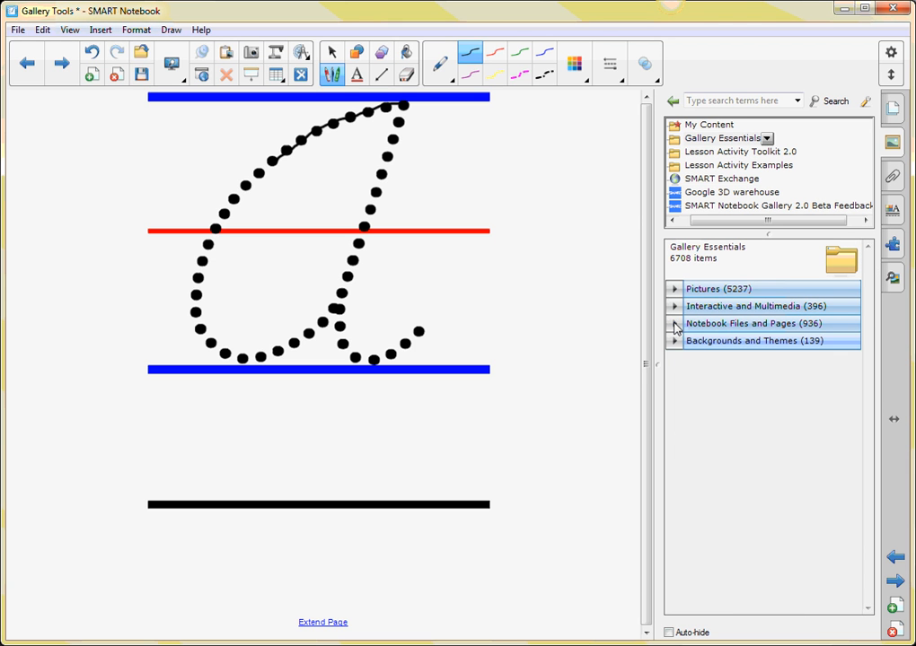
Add a new page and list the Backgrounds and Themes of Gallery Essentials.
click(895, 609)
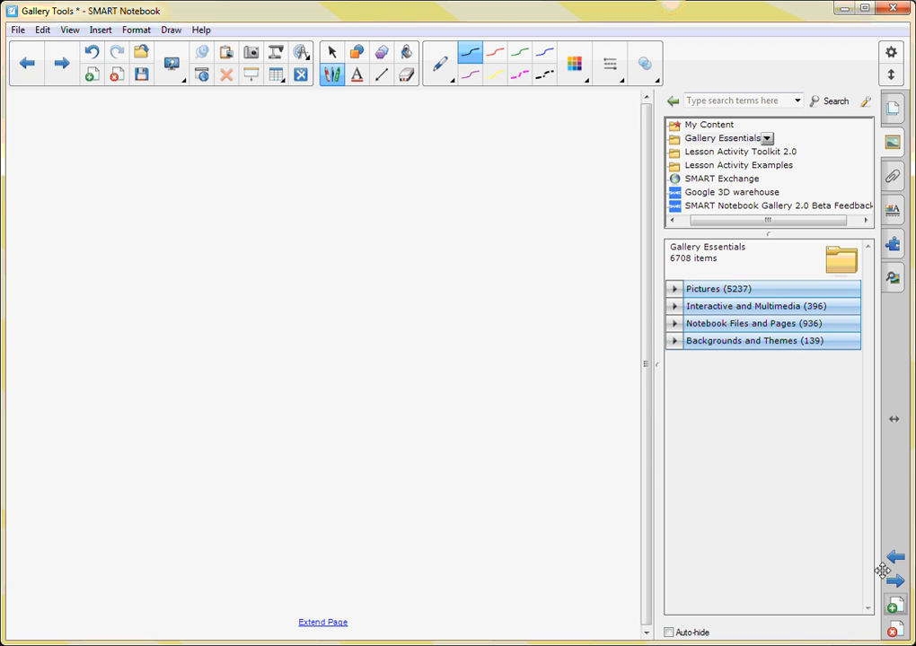
click(705, 343)
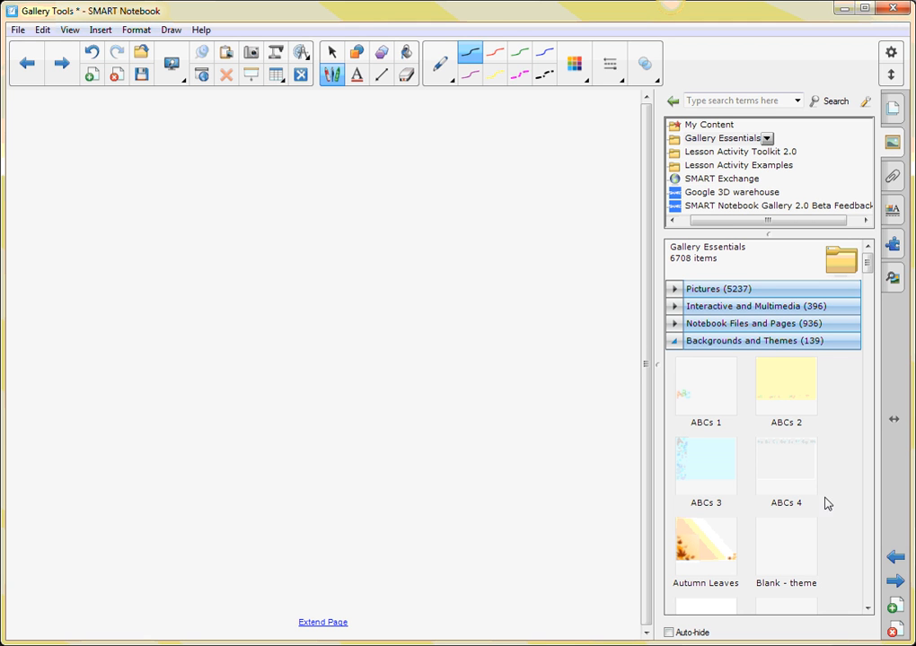
Switch from the pen to the Select tool and apply the Earth theme to the current page only.
click(868, 609)
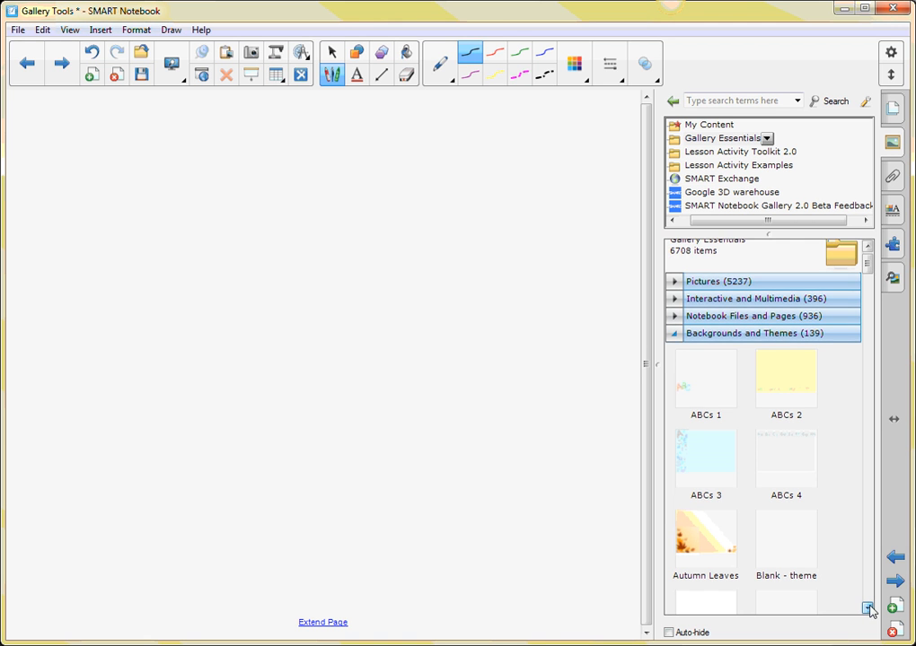
click(867, 609)
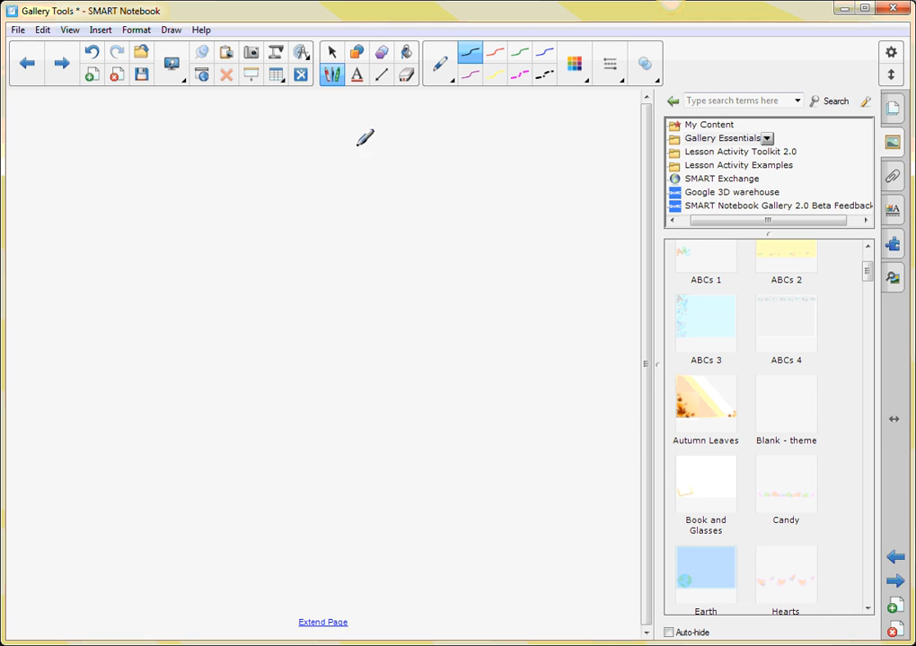
click(332, 55)
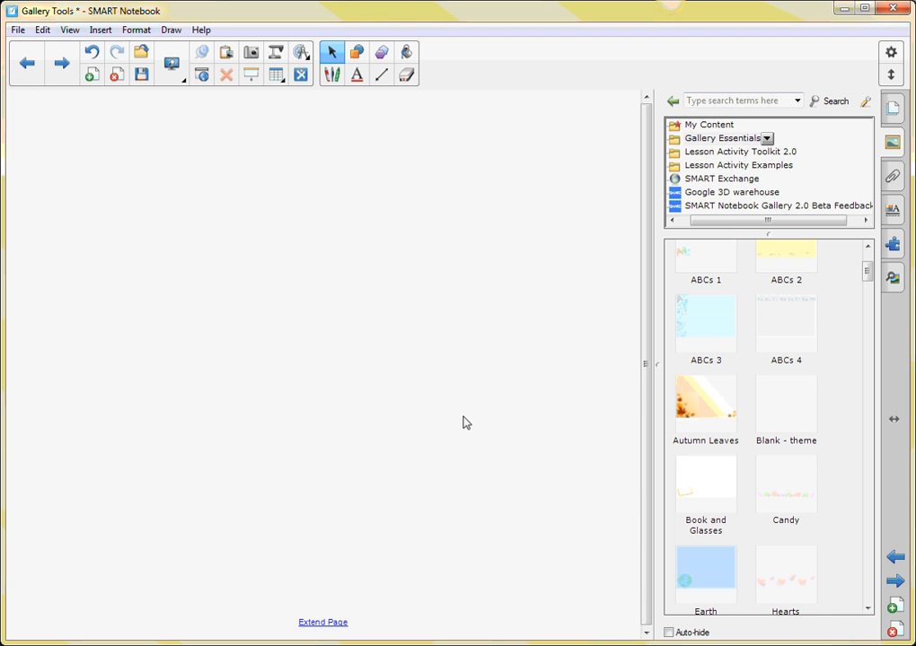
click(712, 571)
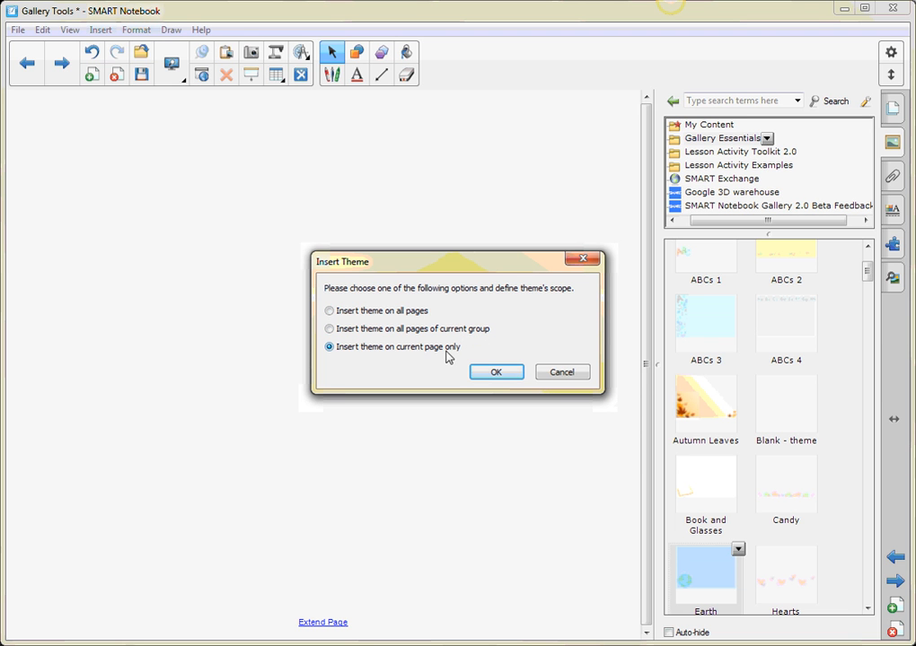
click(499, 373)
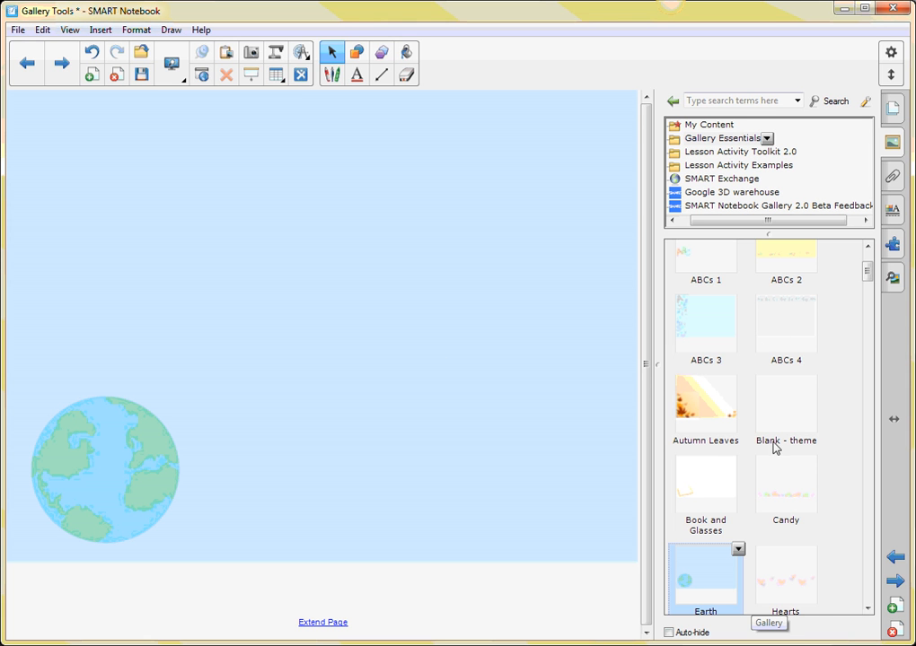
Look through the themes listed below Earth.
click(867, 610)
drag(867, 610, 867, 610)
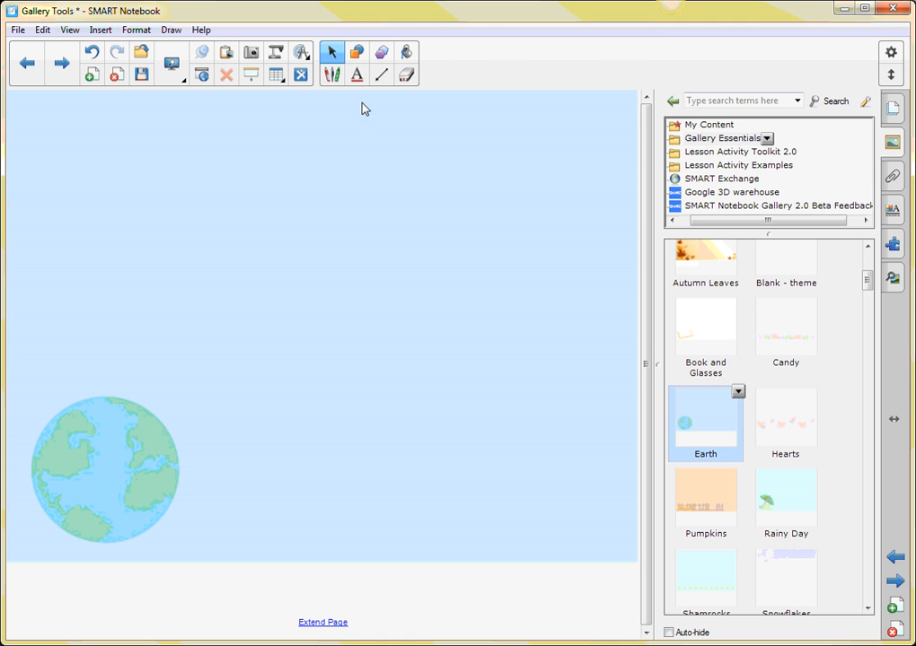
Draw a circle with a dark orange fill above the globe on the Earth page and move it down clear of the page's upper edge.
click(356, 51)
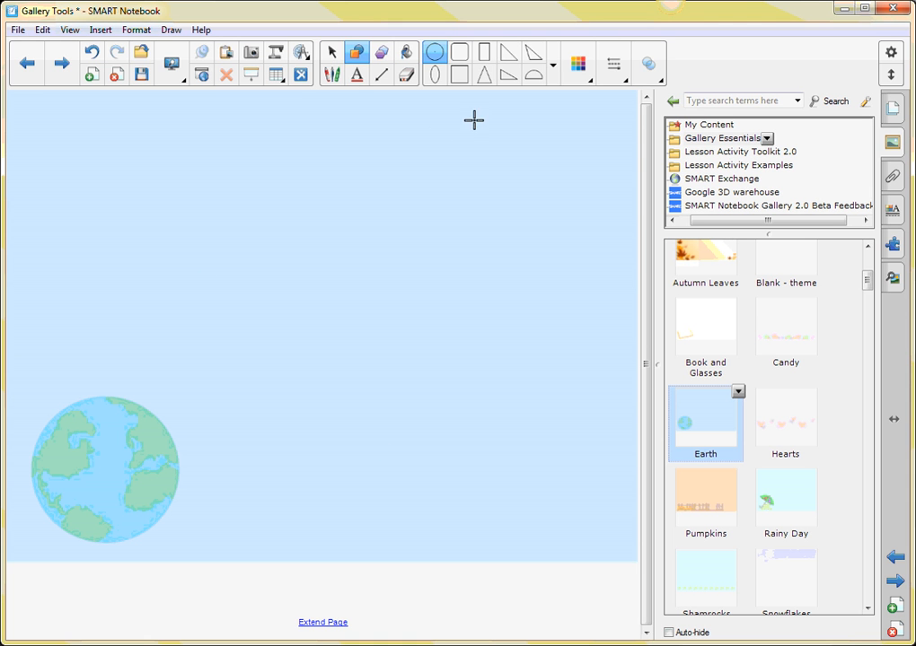
click(582, 77)
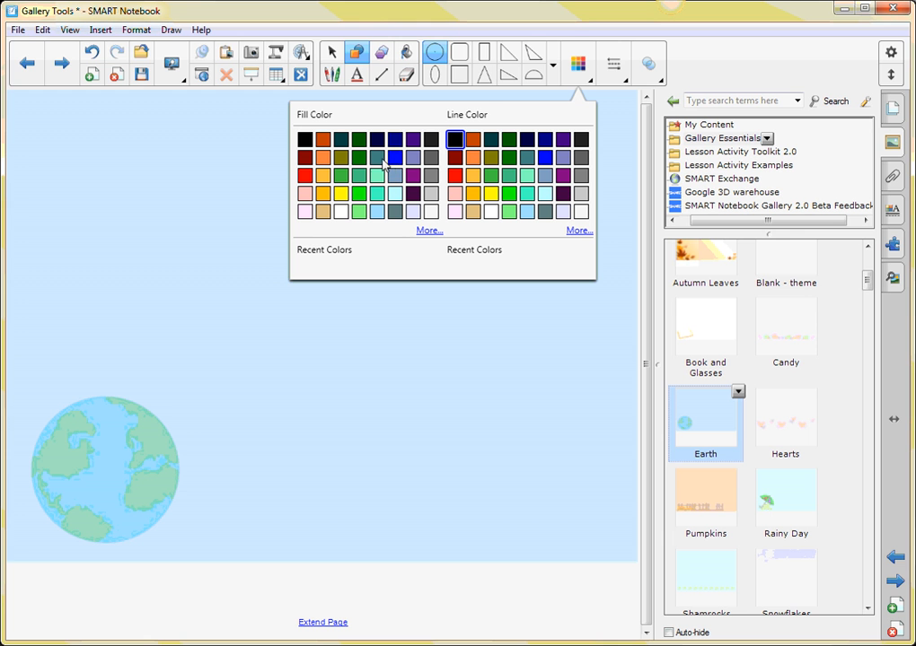
click(324, 140)
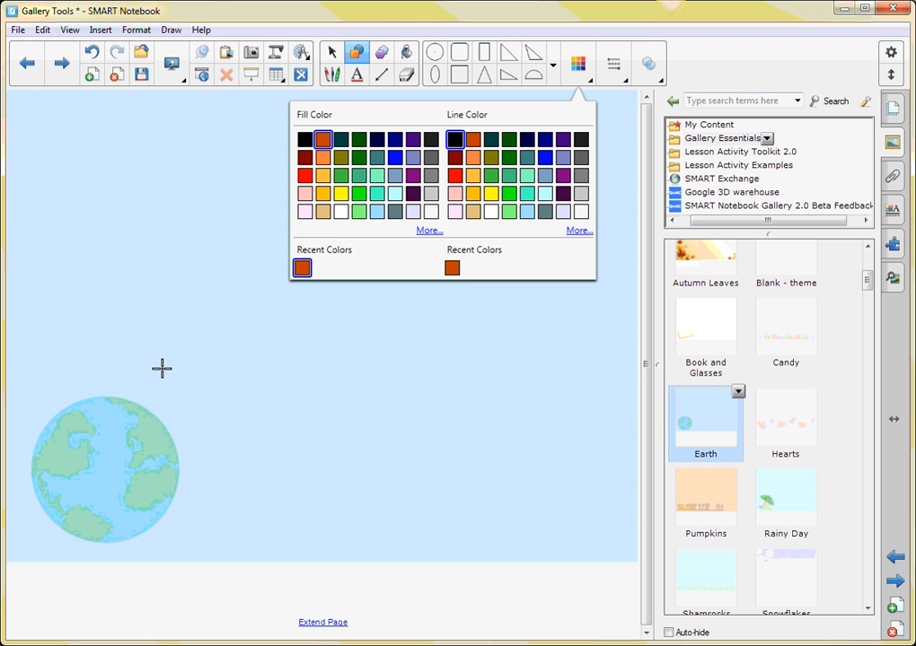
click(151, 160)
drag(160, 167, 188, 198)
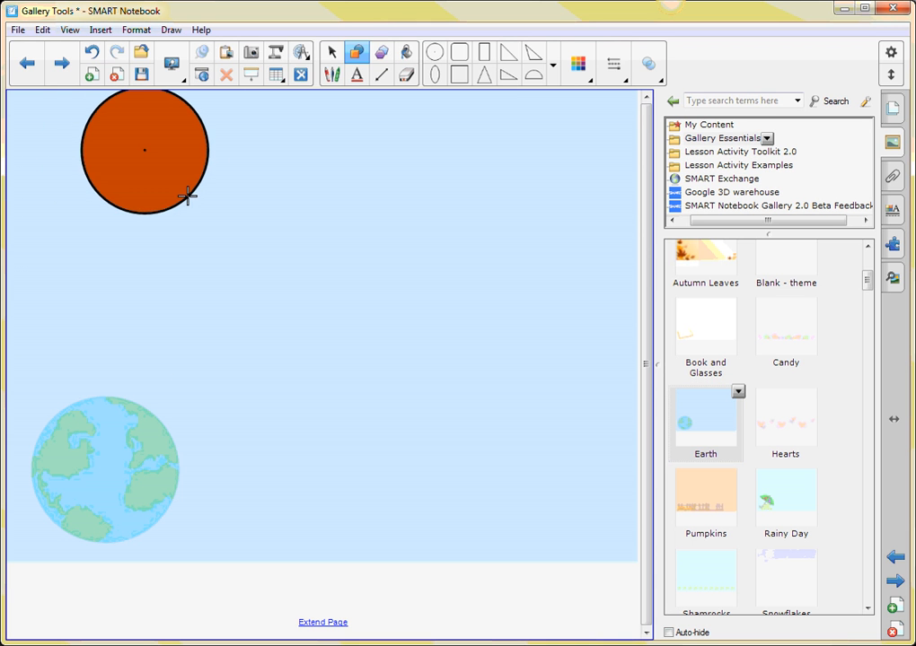
click(331, 52)
drag(149, 156, 175, 211)
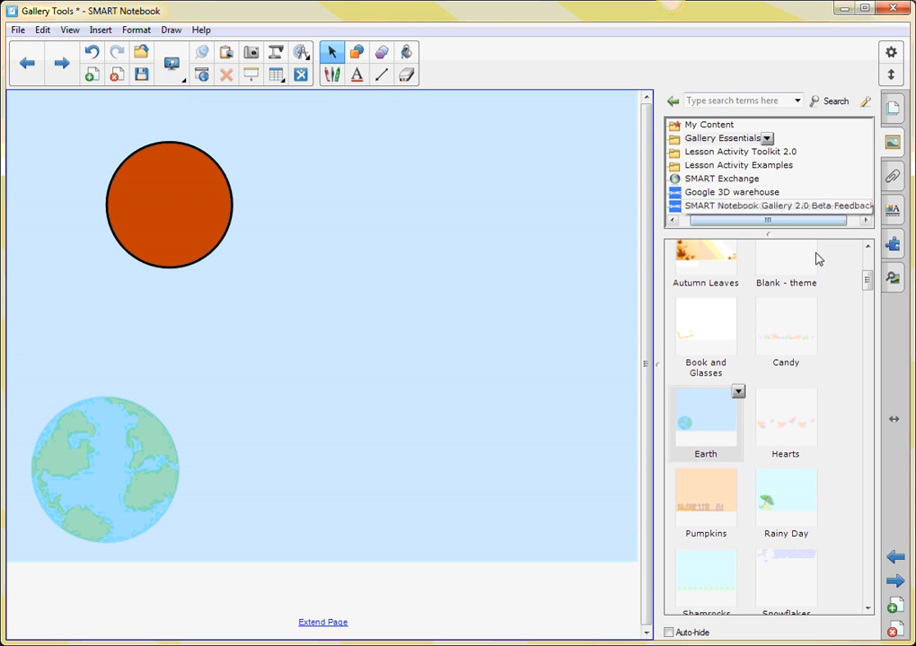
Collapse the Backgrounds and Themes list, view the subject folders inside Gallery Essentials and fold them away again.
drag(865, 280, 869, 262)
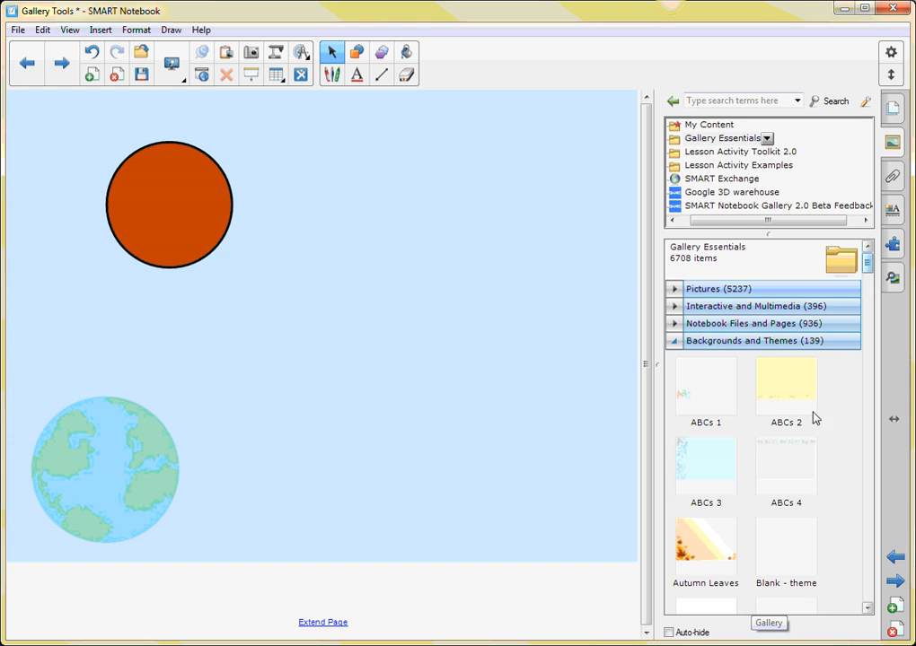
click(674, 342)
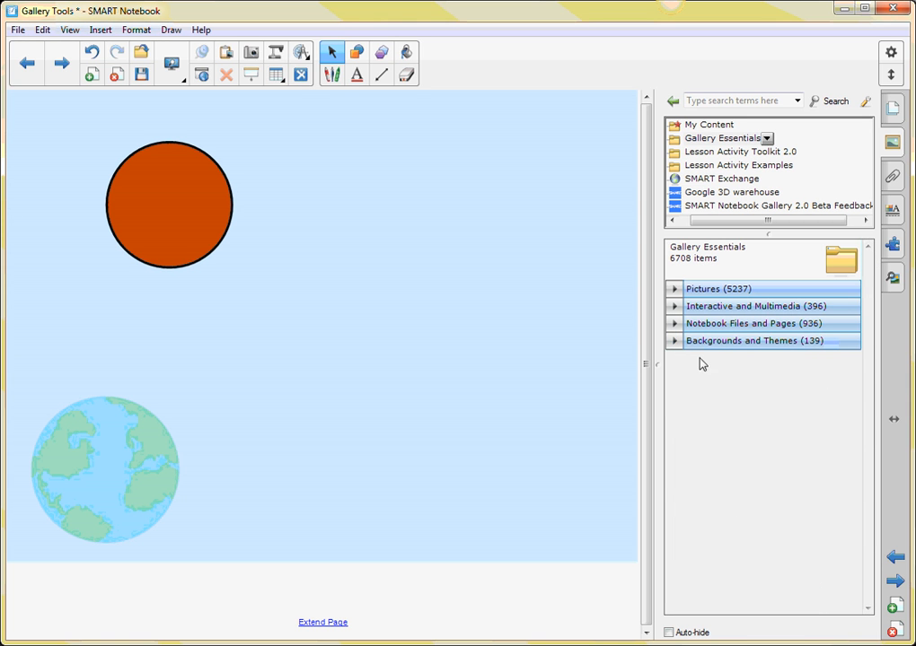
click(708, 140)
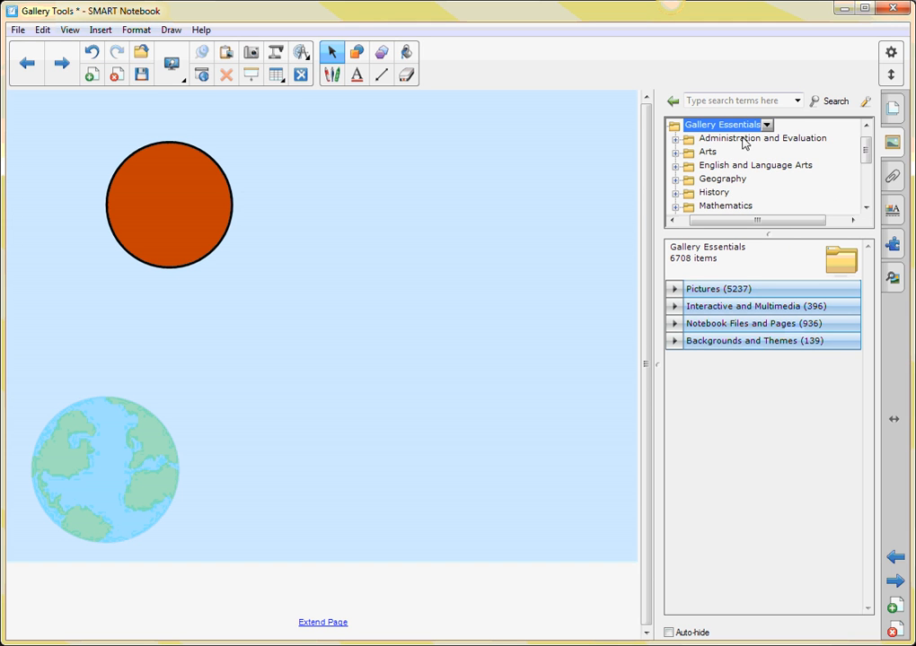
click(691, 127)
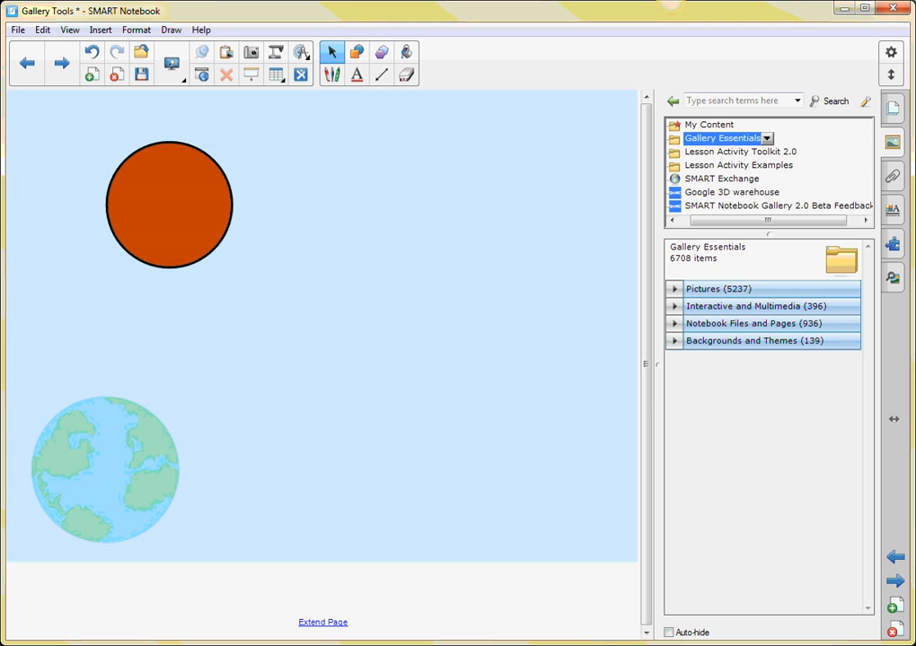